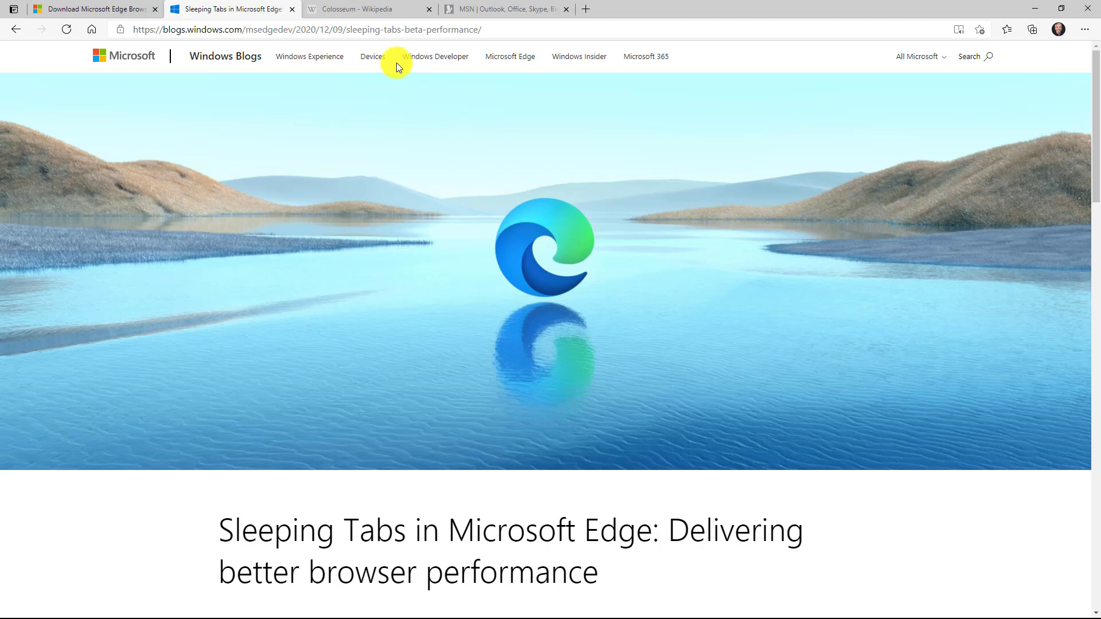
- Revisit the Colosseum article and Sleeping Tabs post, then bring up Edge settings
{"action": "left_click", "coordinate": [373, 15]}
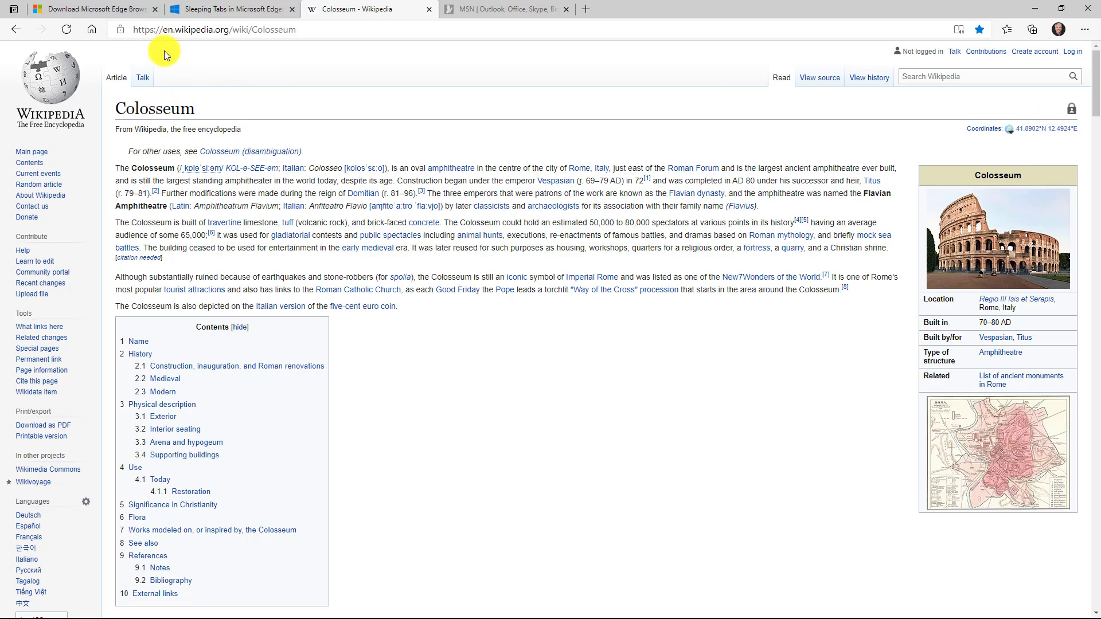
{"action": "left_click", "coordinate": [213, 10]}
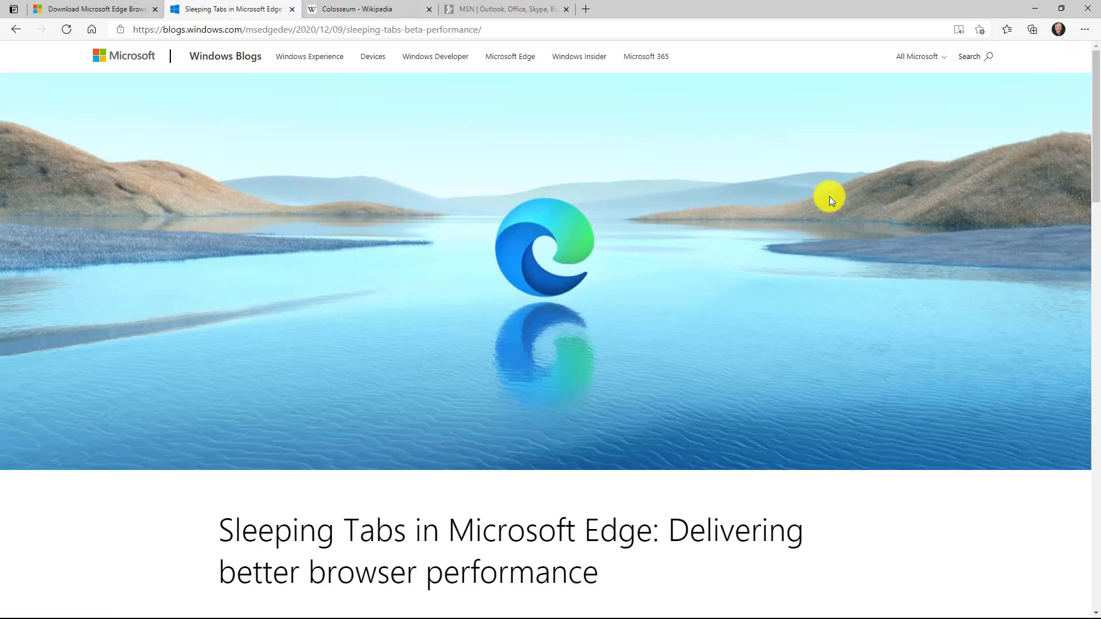
{"action": "left_click", "coordinate": [1083, 30]}
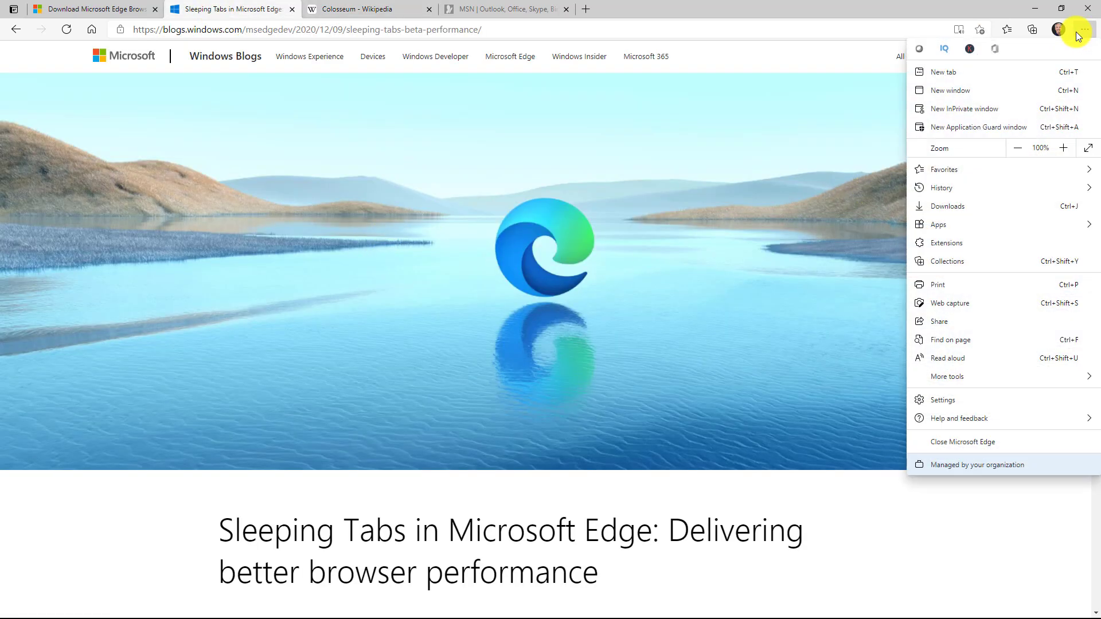
{"action": "left_click", "coordinate": [985, 398]}
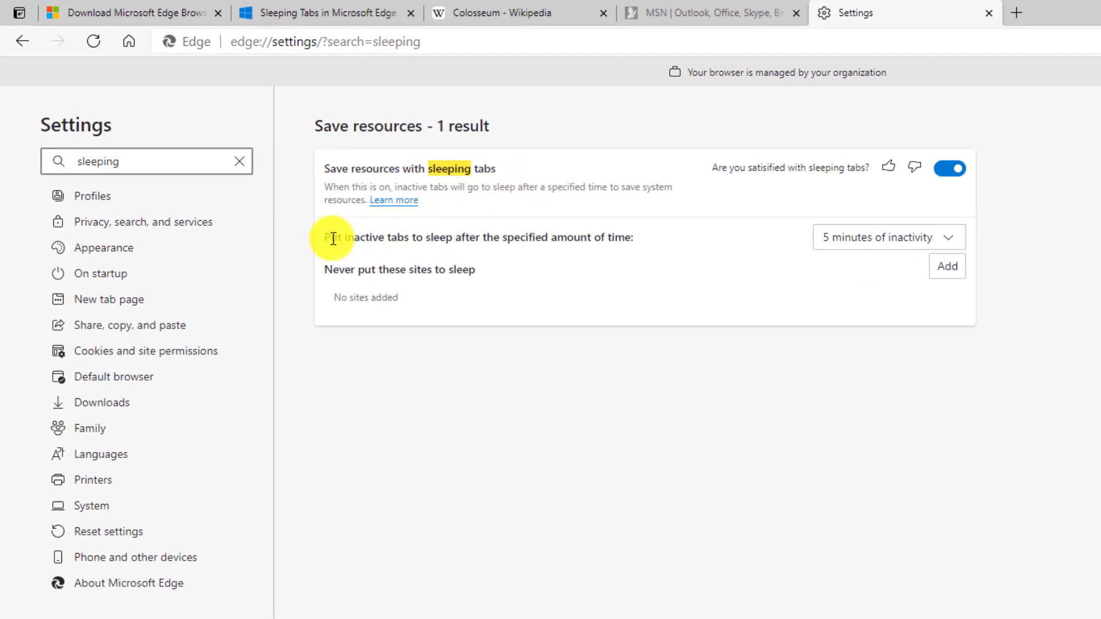
- Keep the sleeping tabs inactivity timeout at 5 minutes and start adding a never-sleep site
{"action": "left_click", "coordinate": [952, 243]}
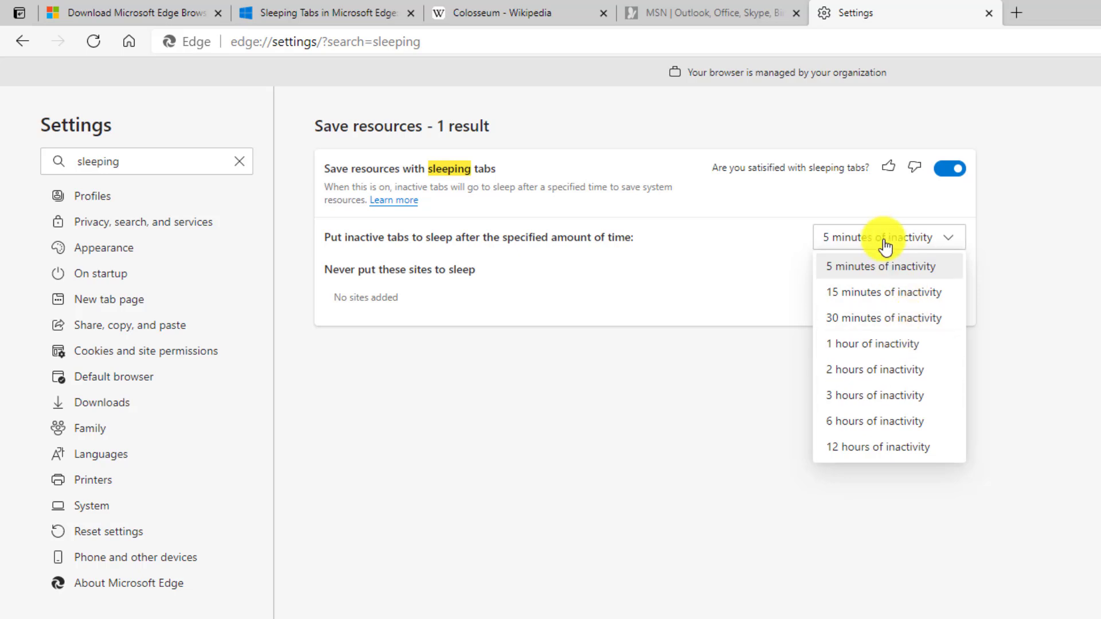
{"action": "left_click", "coordinate": [880, 211]}
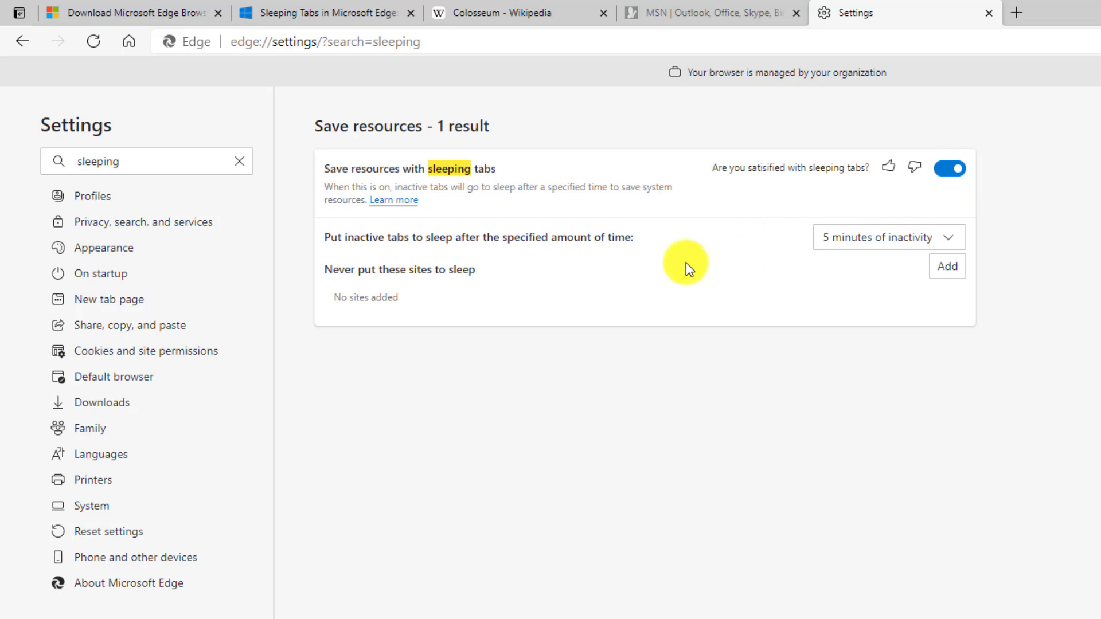
{"action": "left_click", "coordinate": [943, 270]}
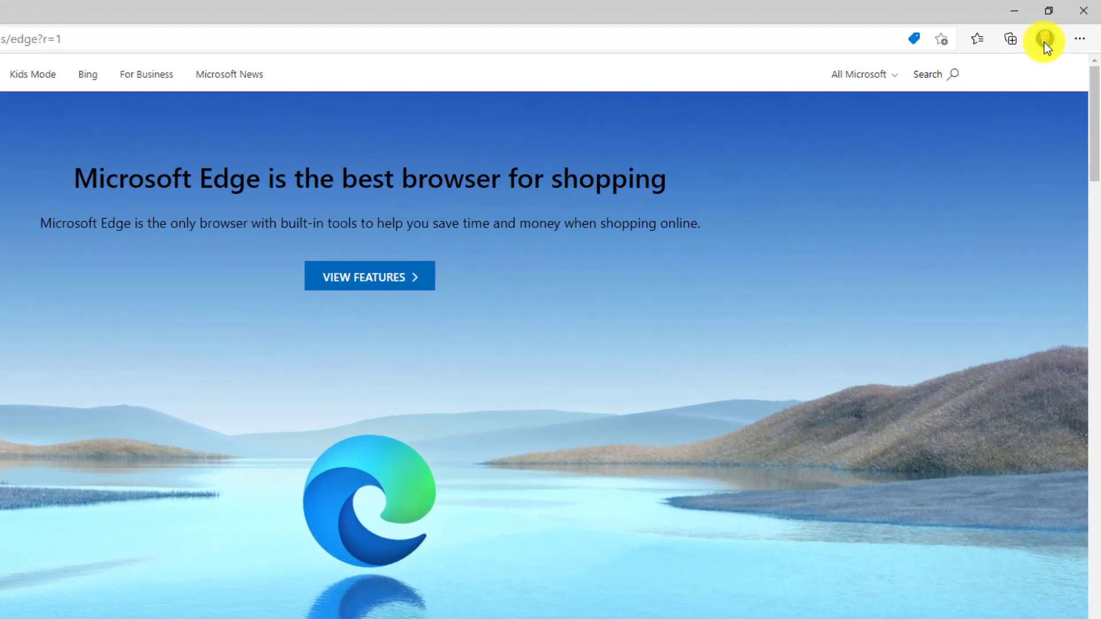
- Launch Kids Mode from the profile menu with the 5-8 years age range
{"action": "left_click", "coordinate": [1059, 29]}
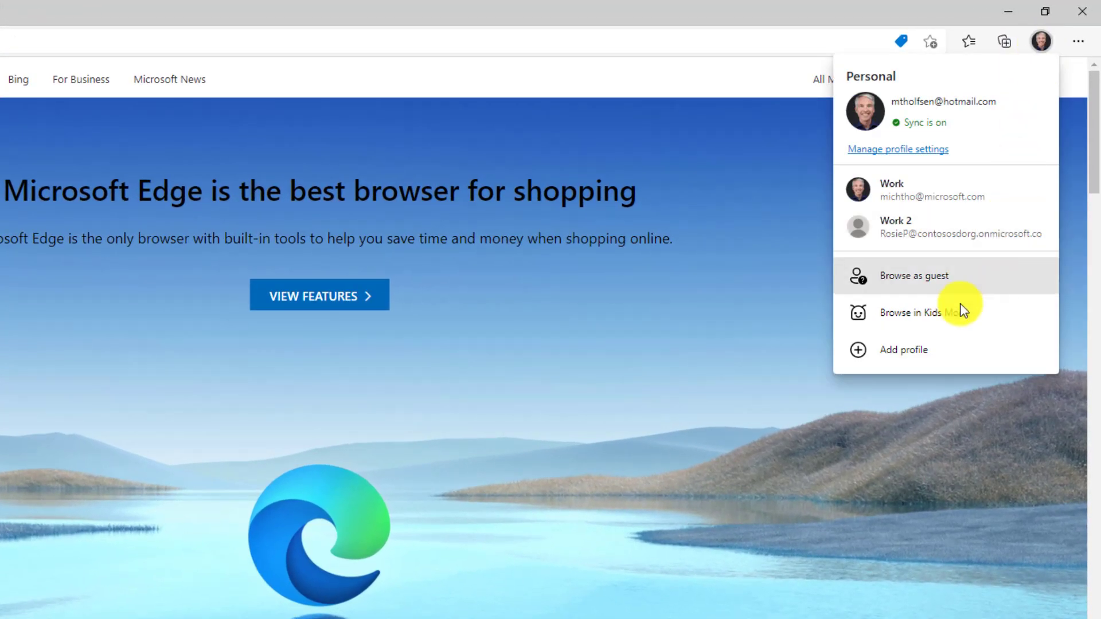
{"action": "left_click", "coordinate": [1011, 315]}
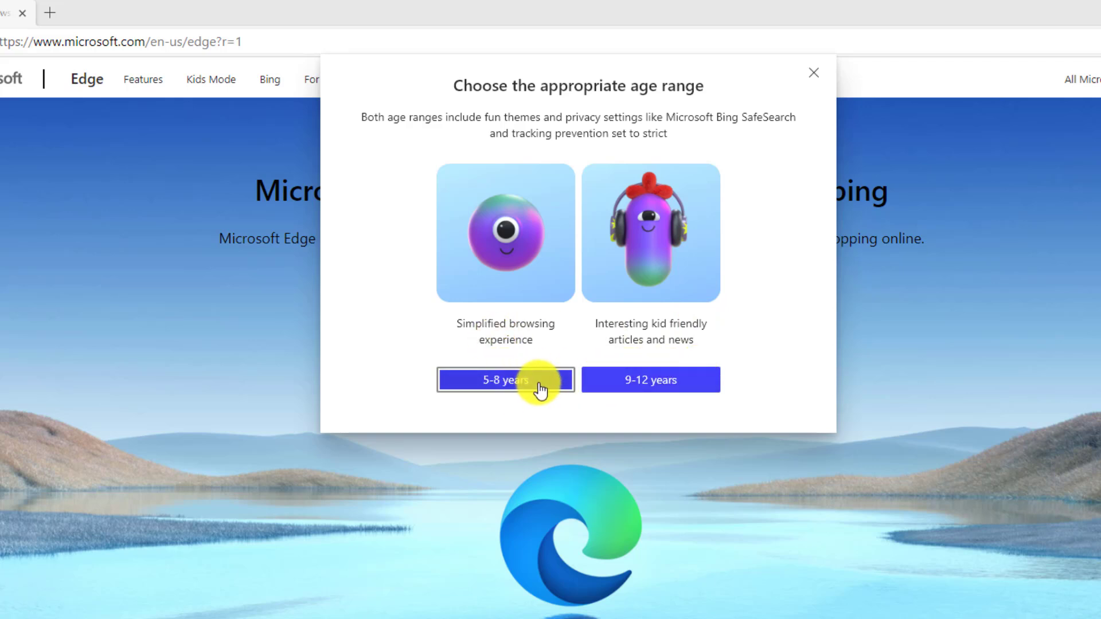
{"action": "left_click", "coordinate": [499, 381]}
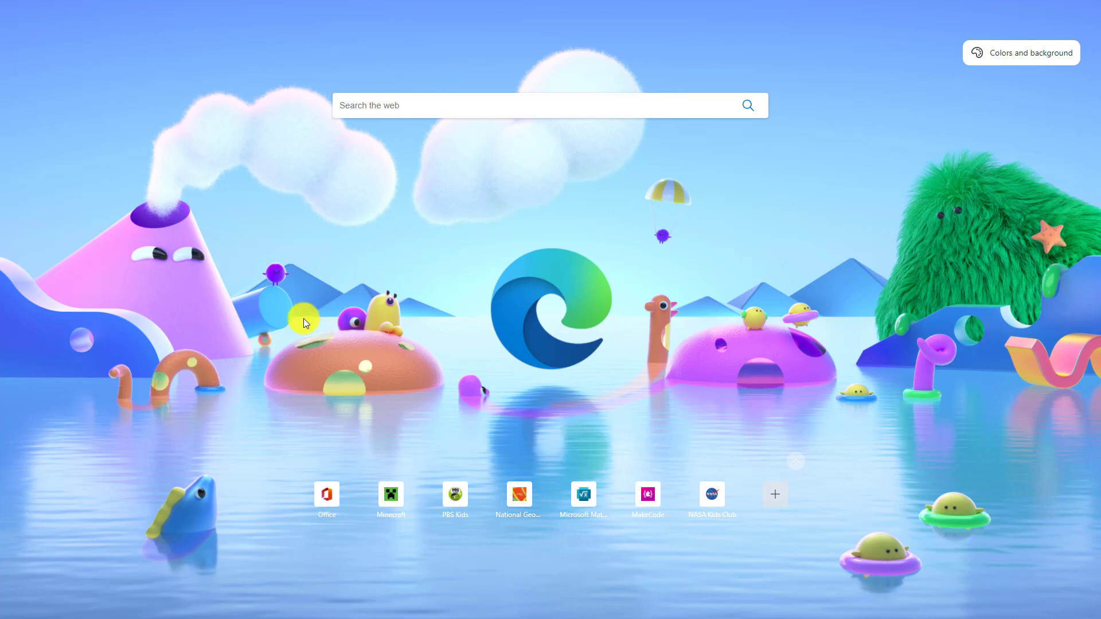
- Preview the Cars and then the Elsa Kids Mode backgrounds
{"action": "mouse_move", "coordinate": [568, 3]}
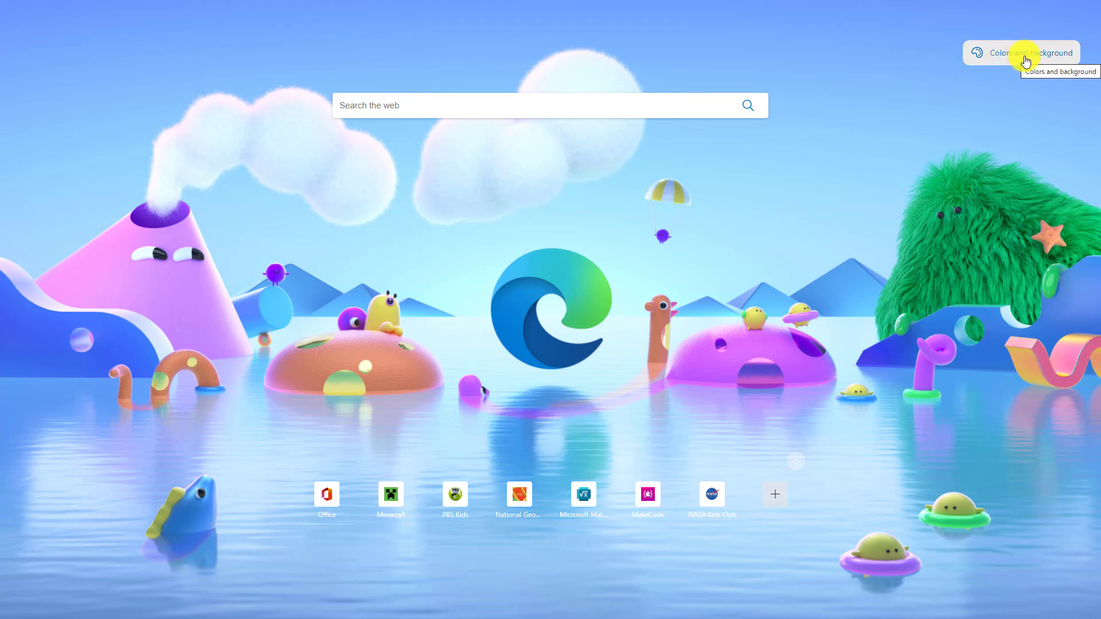
{"action": "left_click", "coordinate": [1025, 57]}
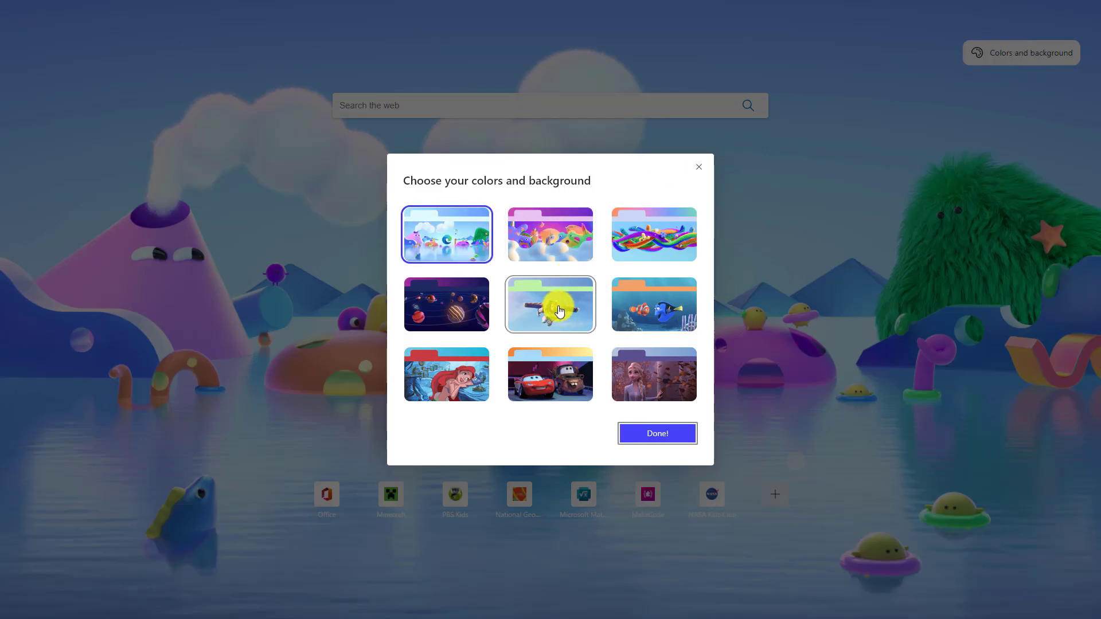
{"action": "left_click", "coordinate": [556, 366]}
{"action": "left_click", "coordinate": [658, 427]}
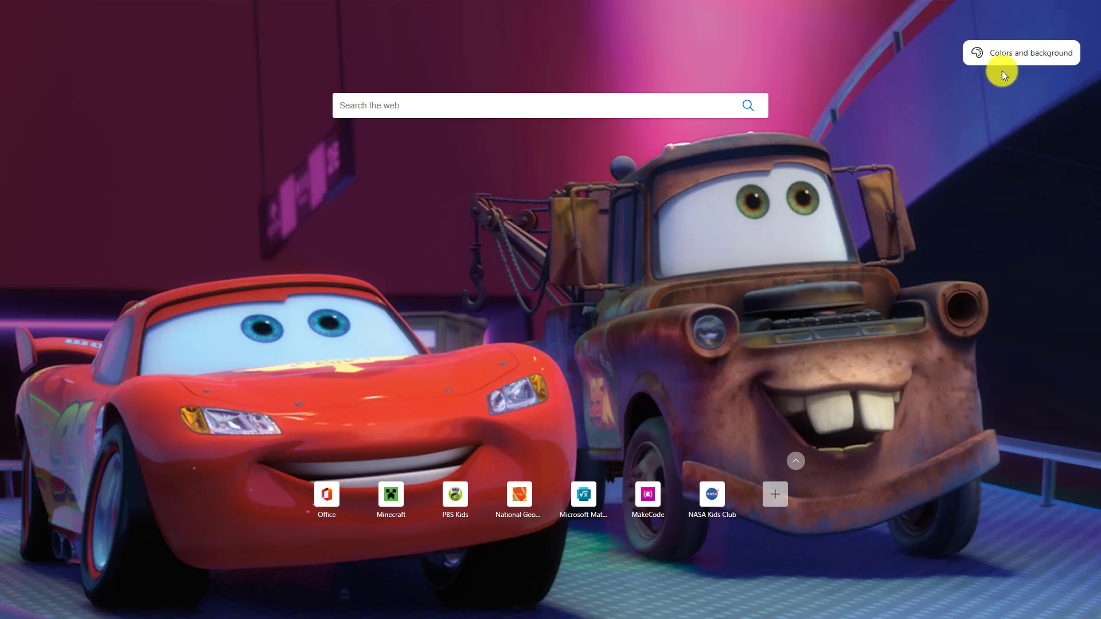
{"action": "left_click", "coordinate": [1006, 51]}
{"action": "left_click", "coordinate": [639, 386]}
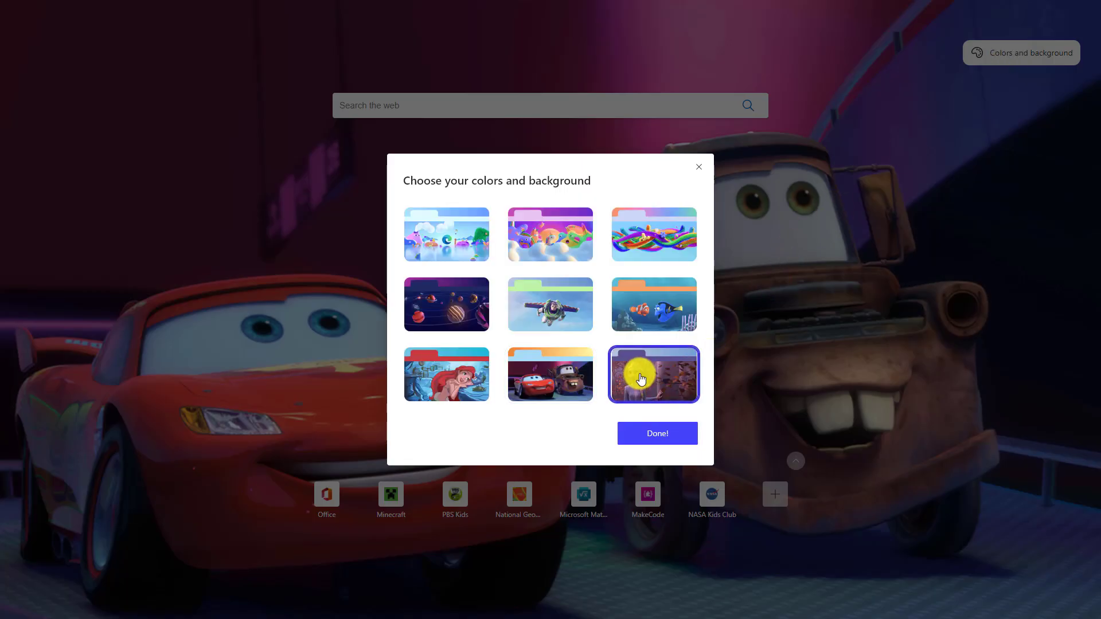
{"action": "key", "text": "Escape"}
- Restore the original first background scene and close the picker
{"action": "left_click", "coordinate": [1036, 53]}
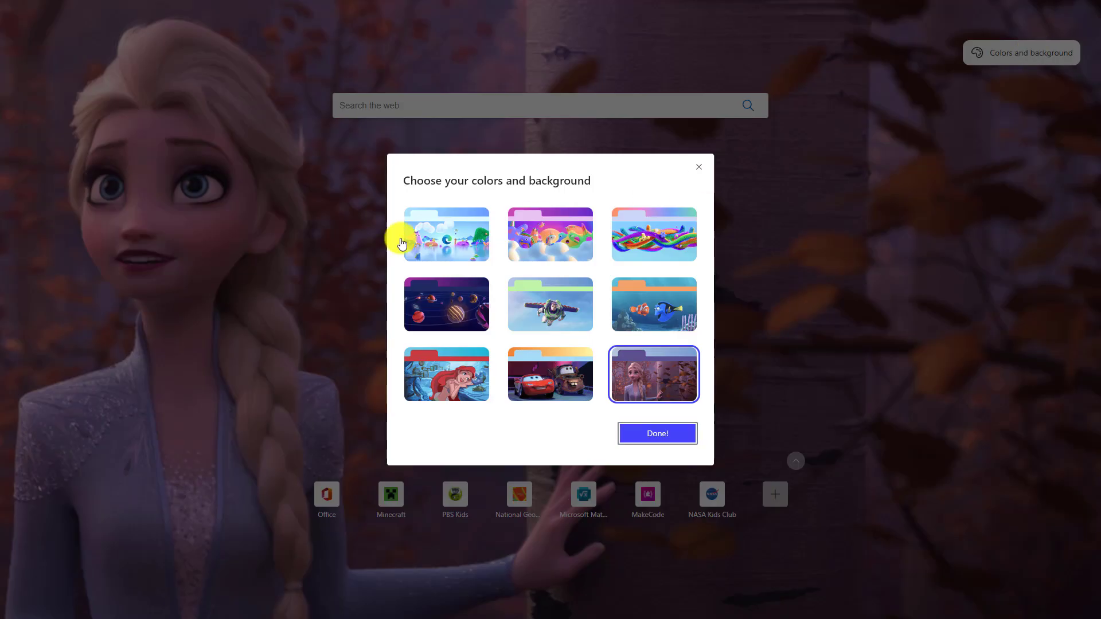
{"action": "left_click", "coordinate": [438, 227]}
{"action": "left_click", "coordinate": [660, 435]}
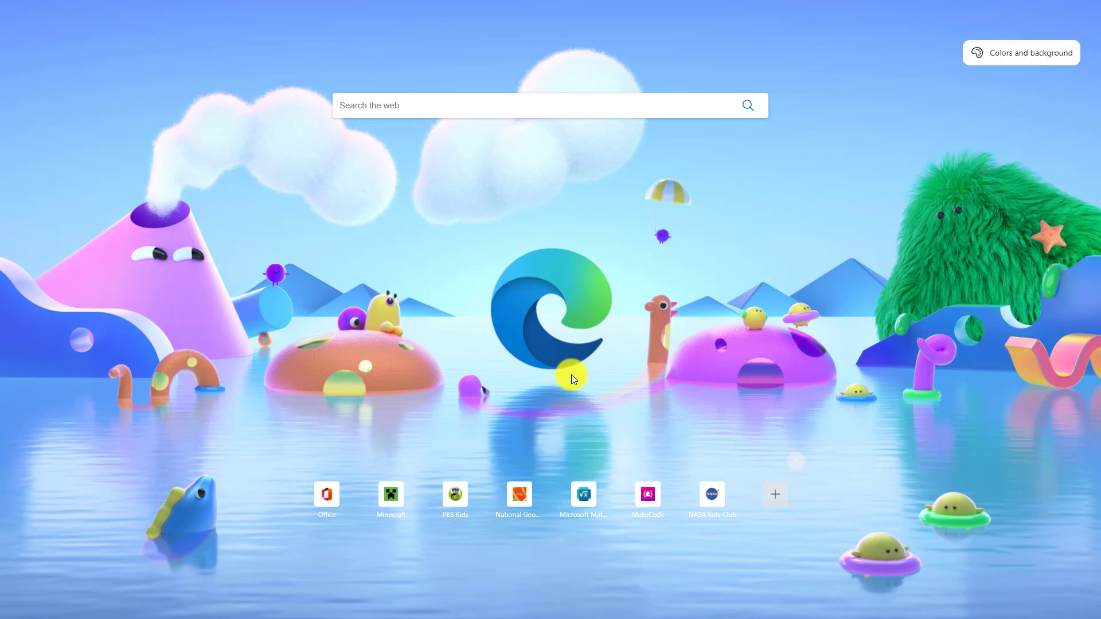
- Search 'amazon', find the Amazon site blocked, and return to the results
{"action": "left_click", "coordinate": [409, 106]}
{"action": "type", "text": "amazon"}
{"action": "key", "text": "Return"}
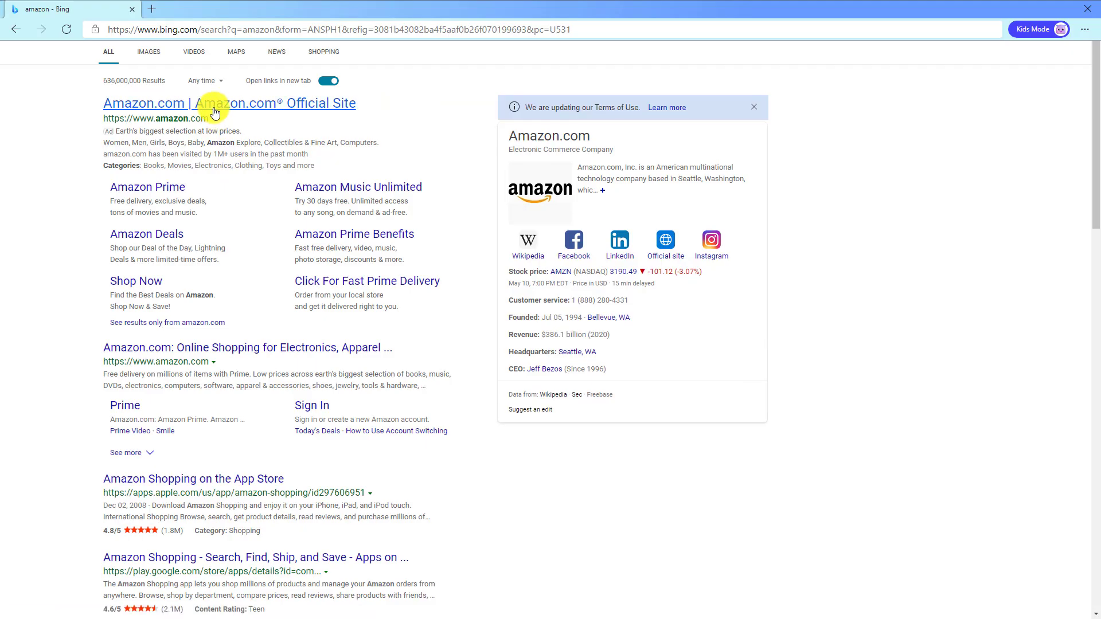
{"action": "left_click", "coordinate": [216, 110]}
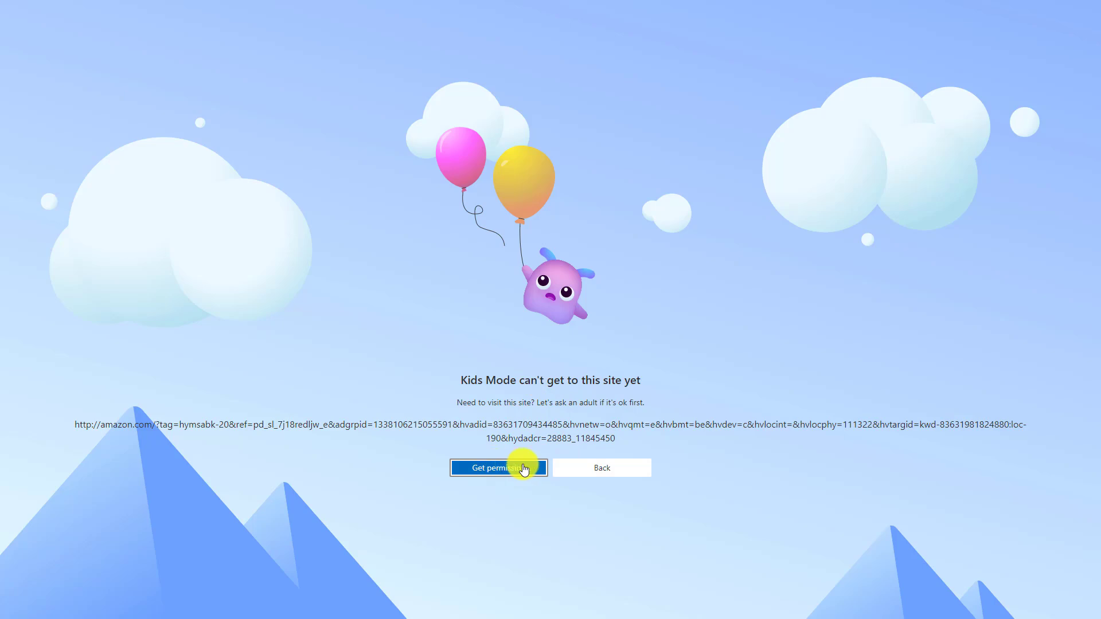
{"action": "left_click", "coordinate": [582, 466]}
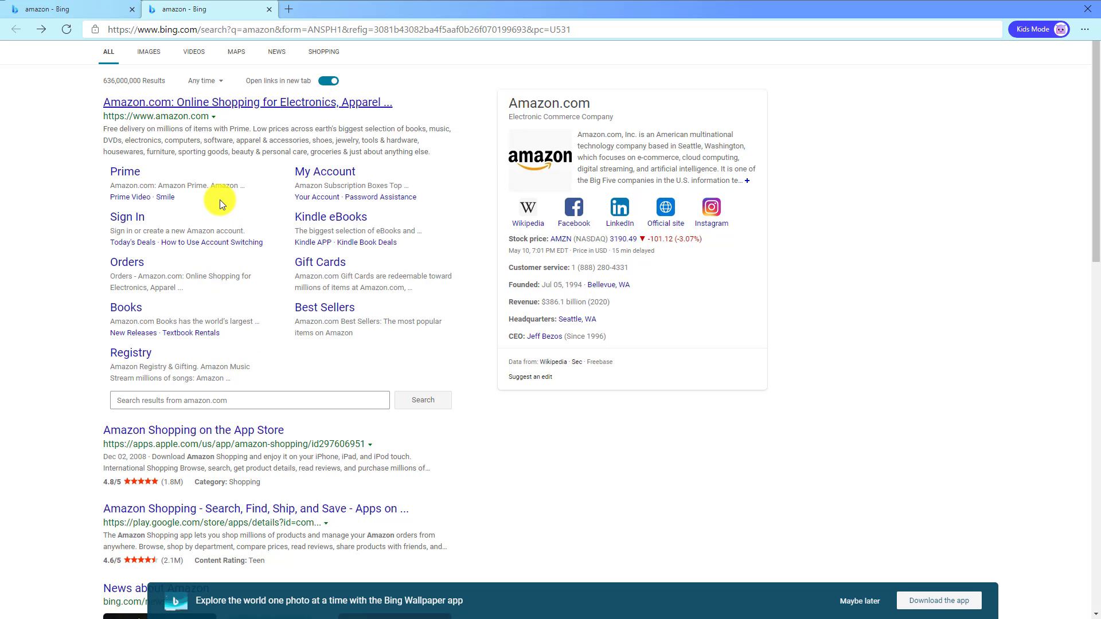
- Toggle full screen with F11, then close Kids Mode by entering the Windows PIN
{"action": "key", "text": "F11"}
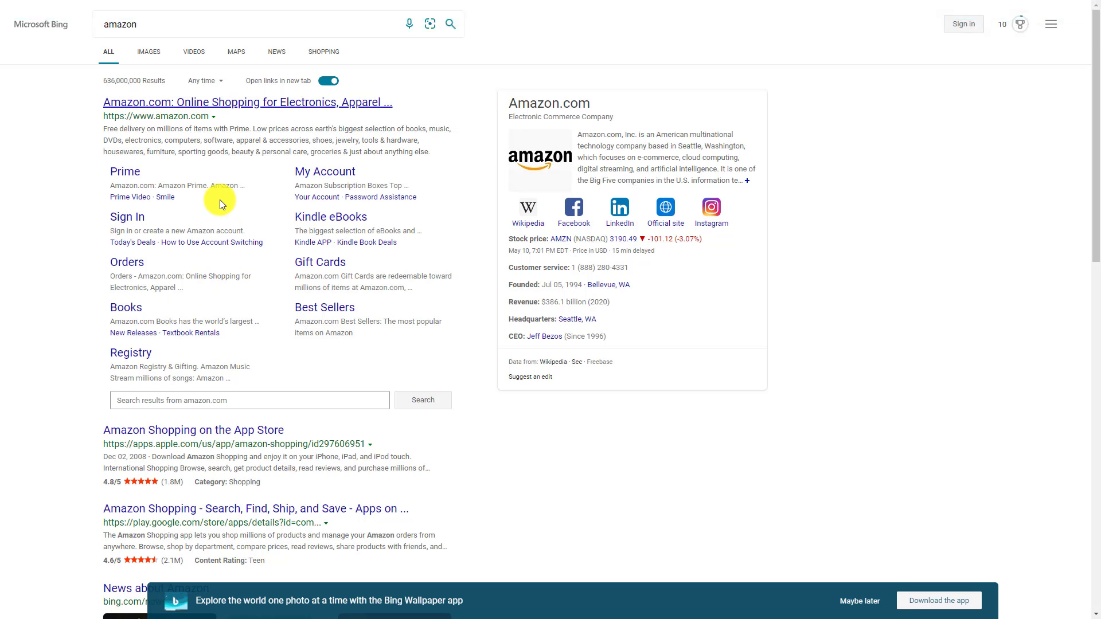
{"action": "key", "text": "F11"}
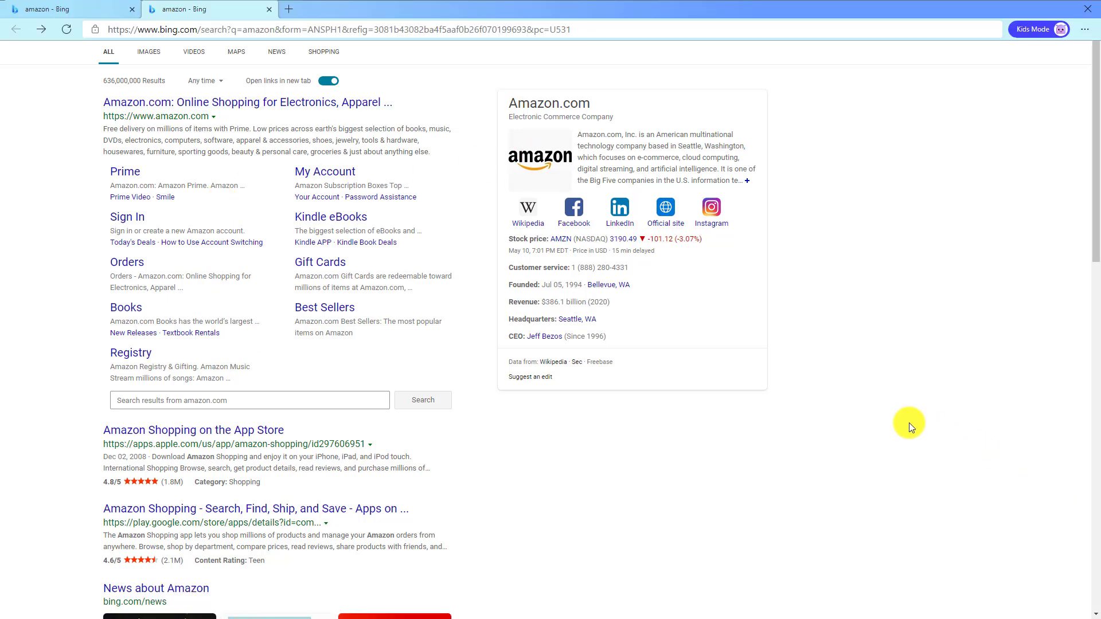
{"action": "key", "text": "F11"}
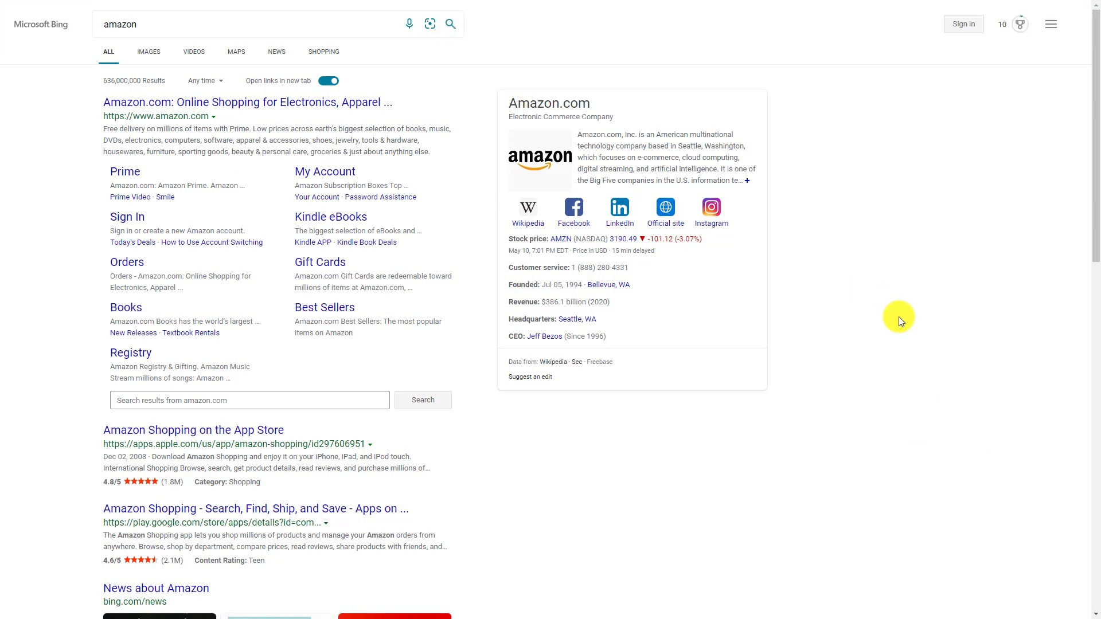
{"action": "mouse_move", "coordinate": [915, 1]}
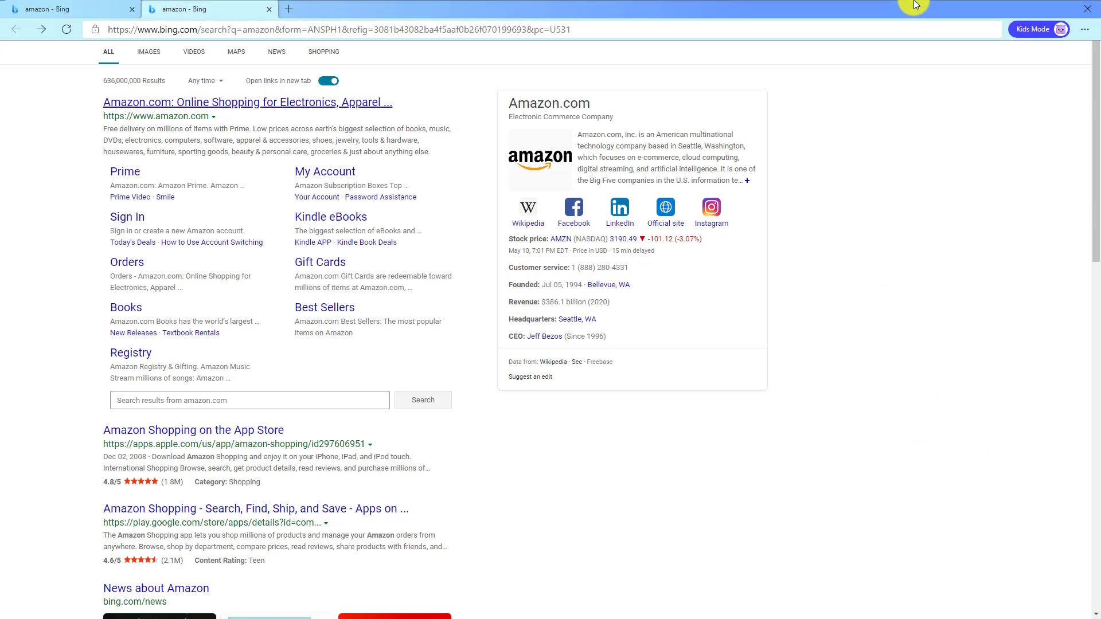
{"action": "left_click", "coordinate": [1087, 7]}
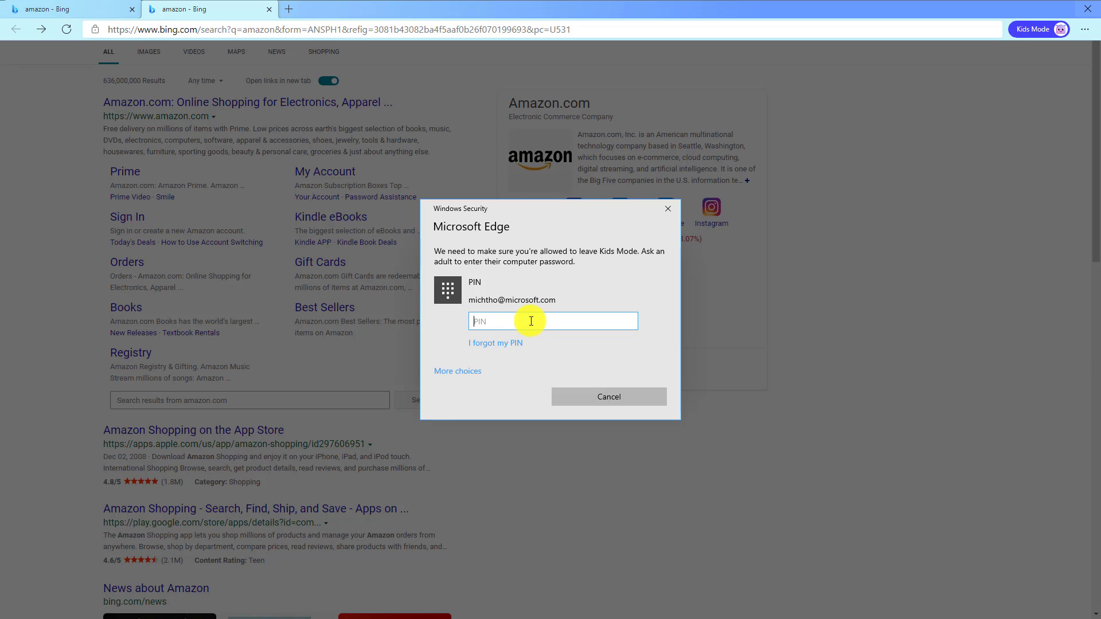
{"action": "type", "text": "123456"}
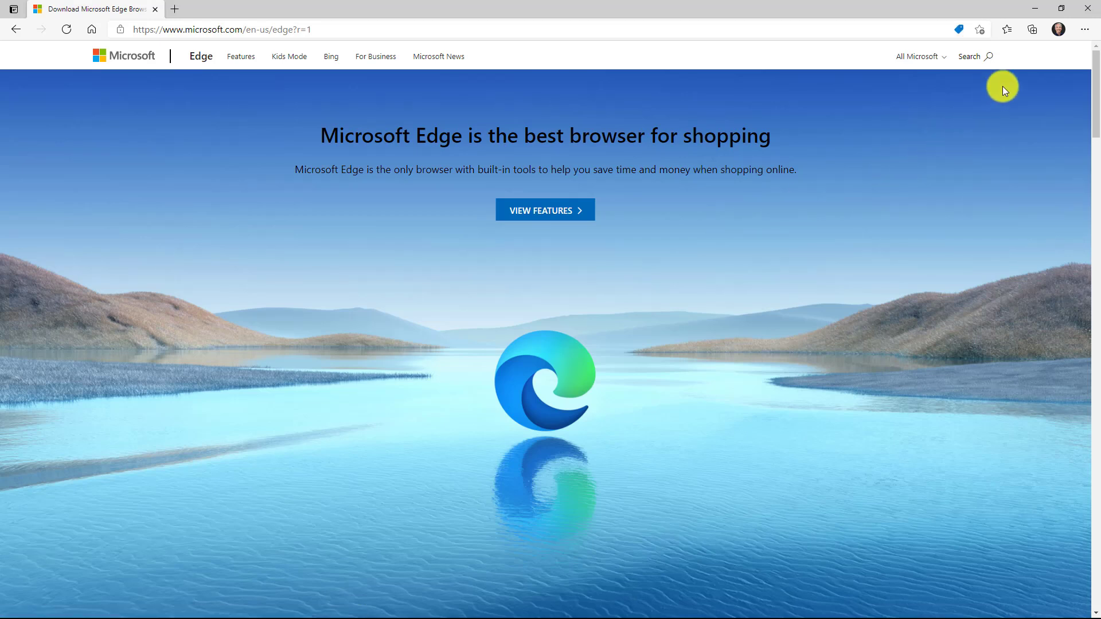
- In Family settings, make Kids Mode always start at 9-12 years without asking
{"action": "left_click", "coordinate": [1087, 29]}
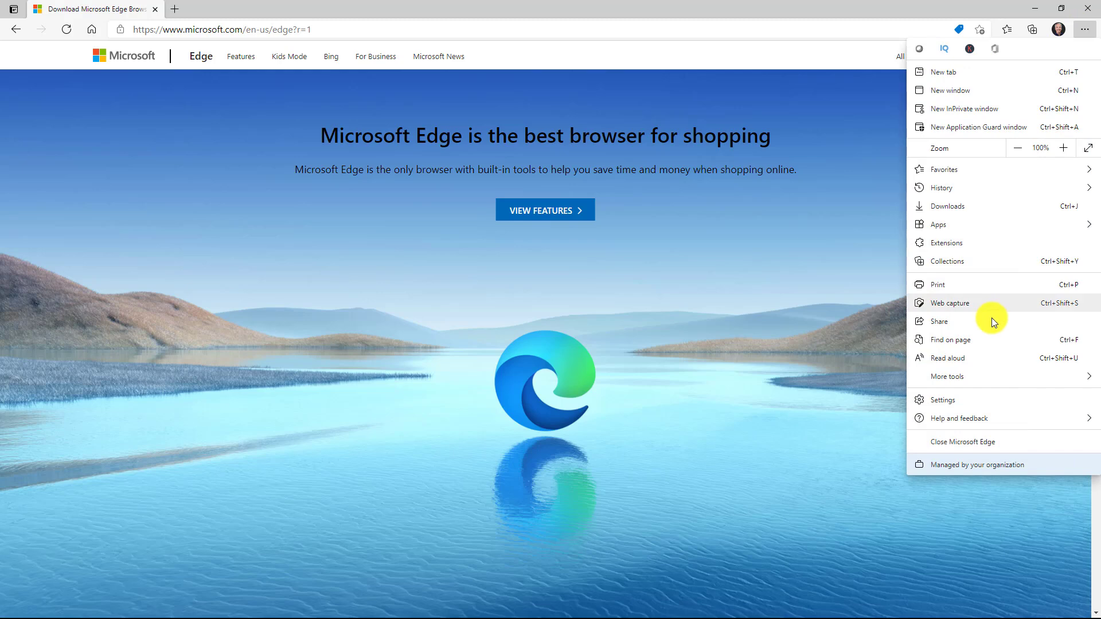
{"action": "left_click", "coordinate": [1032, 400]}
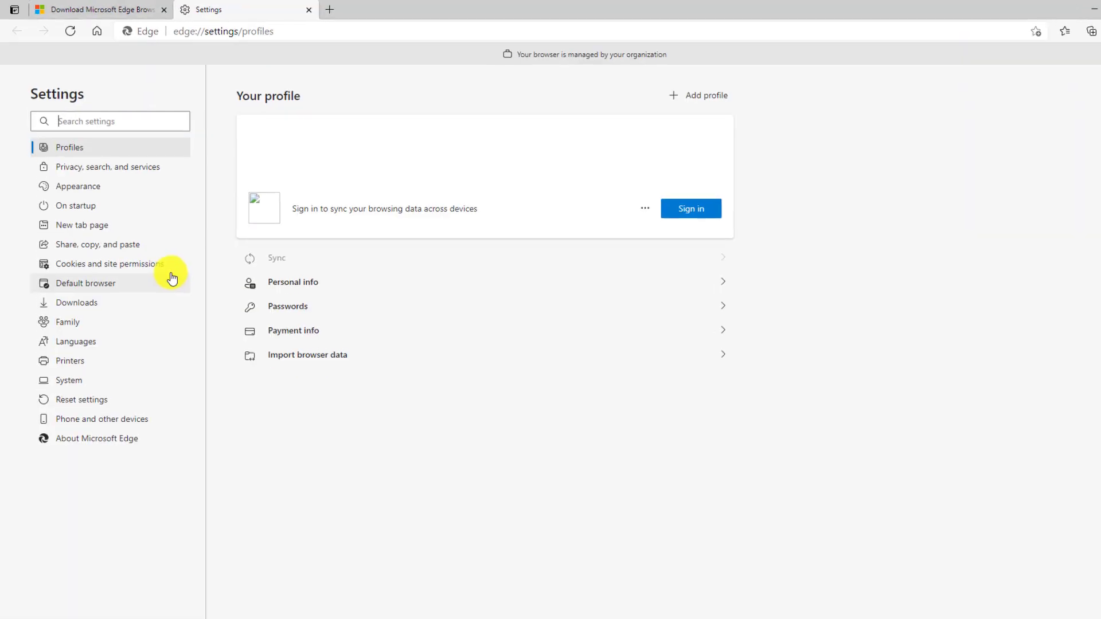
{"action": "left_click", "coordinate": [126, 372]}
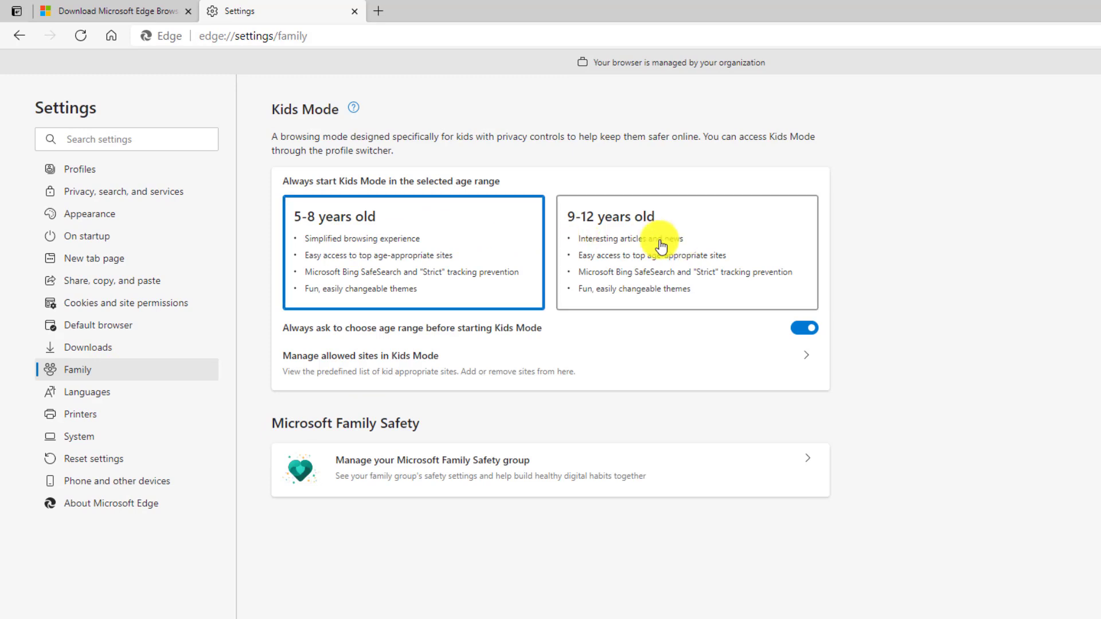
{"action": "left_click", "coordinate": [680, 279]}
{"action": "left_click", "coordinate": [803, 328]}
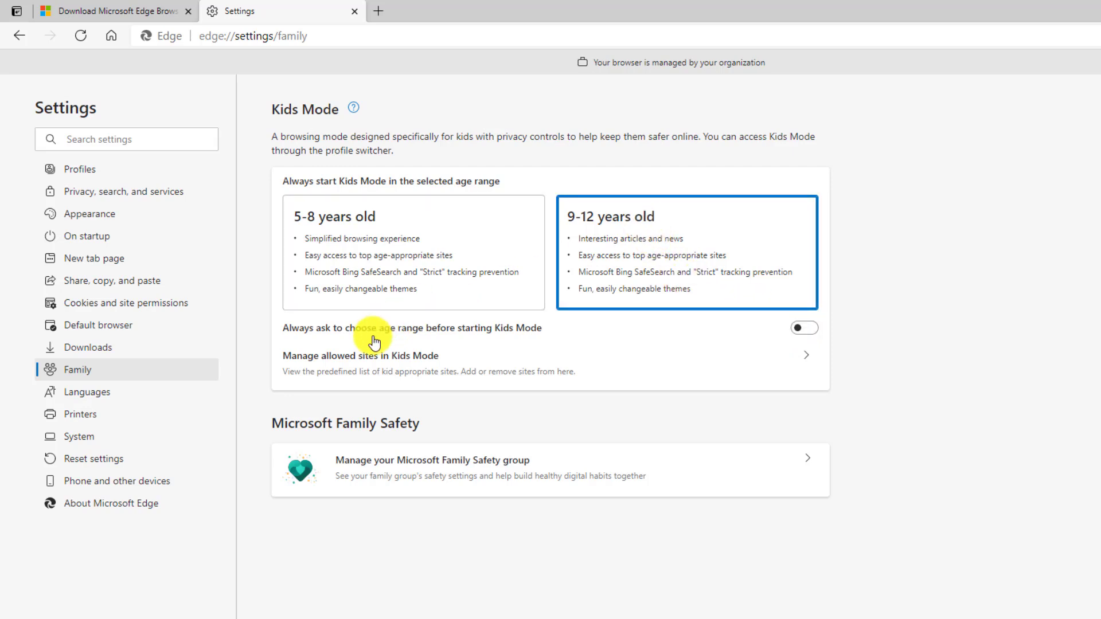
- Review the list of sites allowed in Kids Mode
{"action": "left_click", "coordinate": [504, 365]}
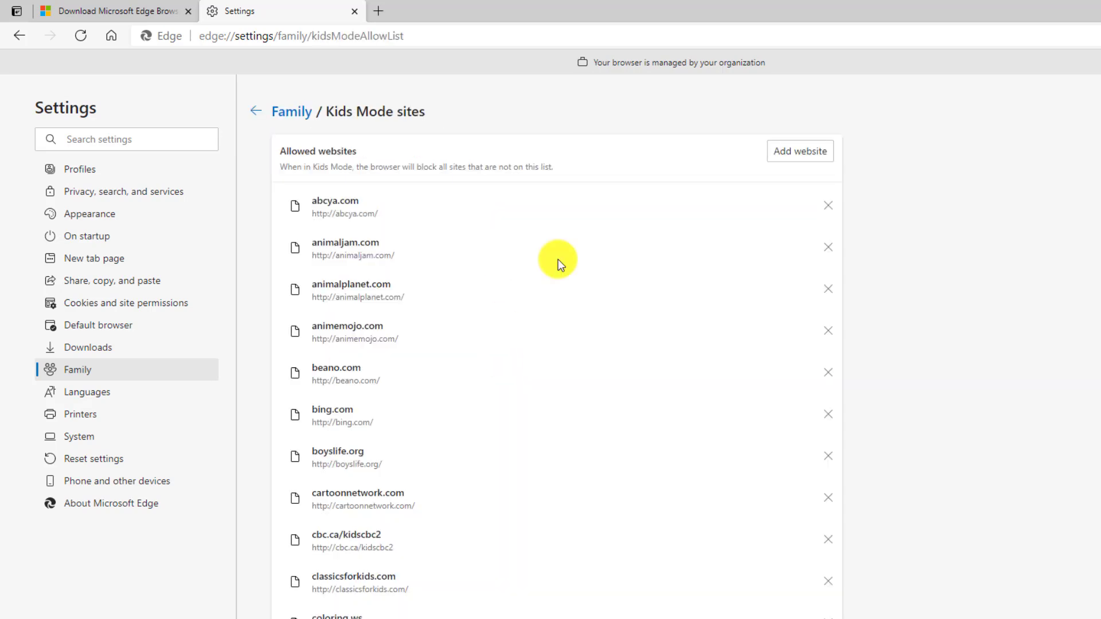
{"action": "scroll", "coordinate": [582, 504], "scroll_direction": "down", "scroll_amount": 10}
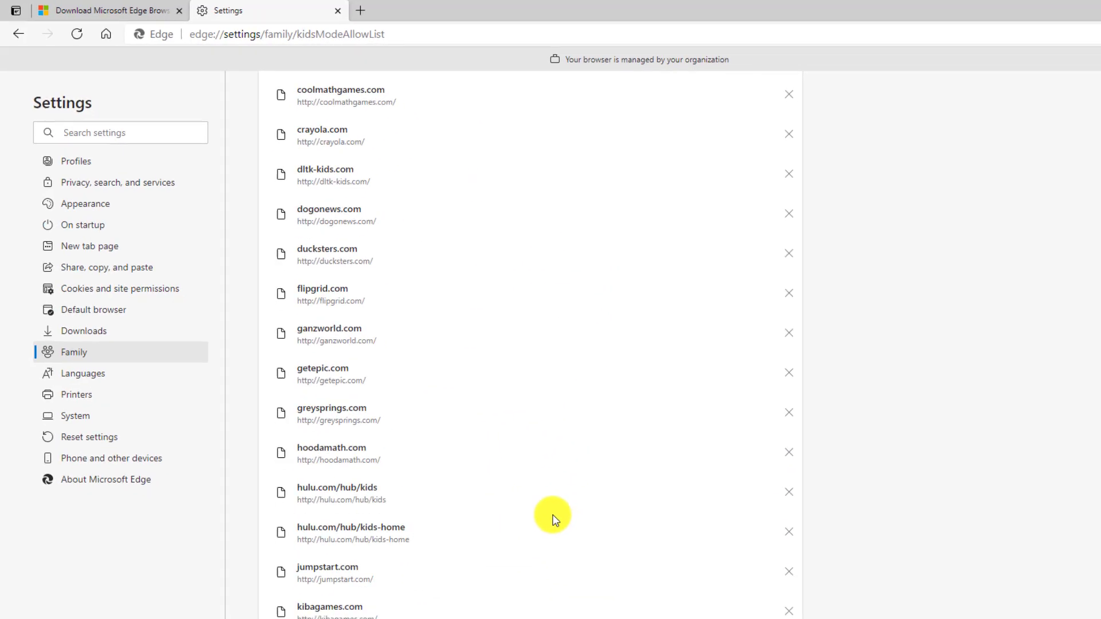
{"action": "scroll", "coordinate": [555, 519], "scroll_direction": "up", "scroll_amount": 10}
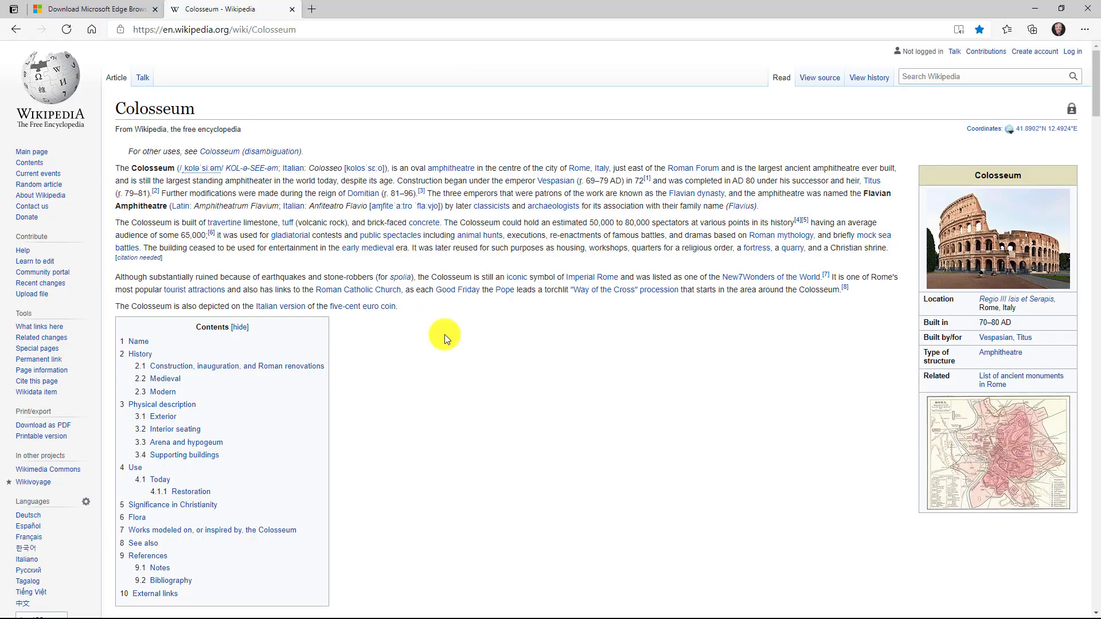
- Show the Colosseum article in Immersive Reader
{"action": "scroll", "coordinate": [445, 335], "scroll_direction": "down", "scroll_amount": 15}
{"action": "scroll", "coordinate": [445, 338], "scroll_direction": "up", "scroll_amount": 15}
{"action": "left_click", "coordinate": [958, 30]}
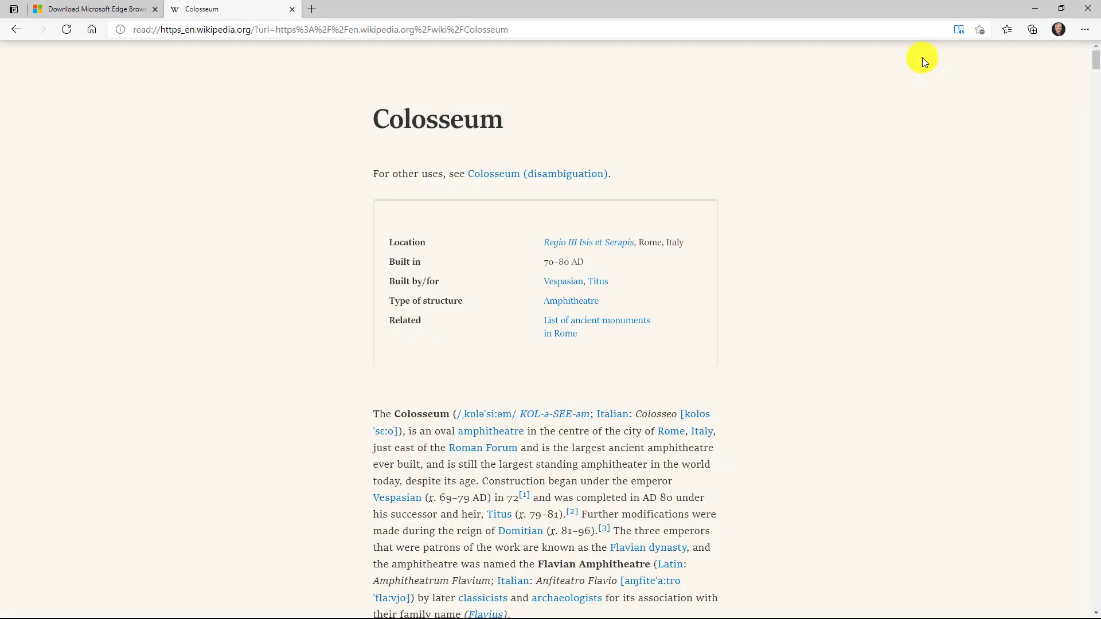
{"action": "scroll", "coordinate": [800, 241], "scroll_direction": "down", "scroll_amount": 10}
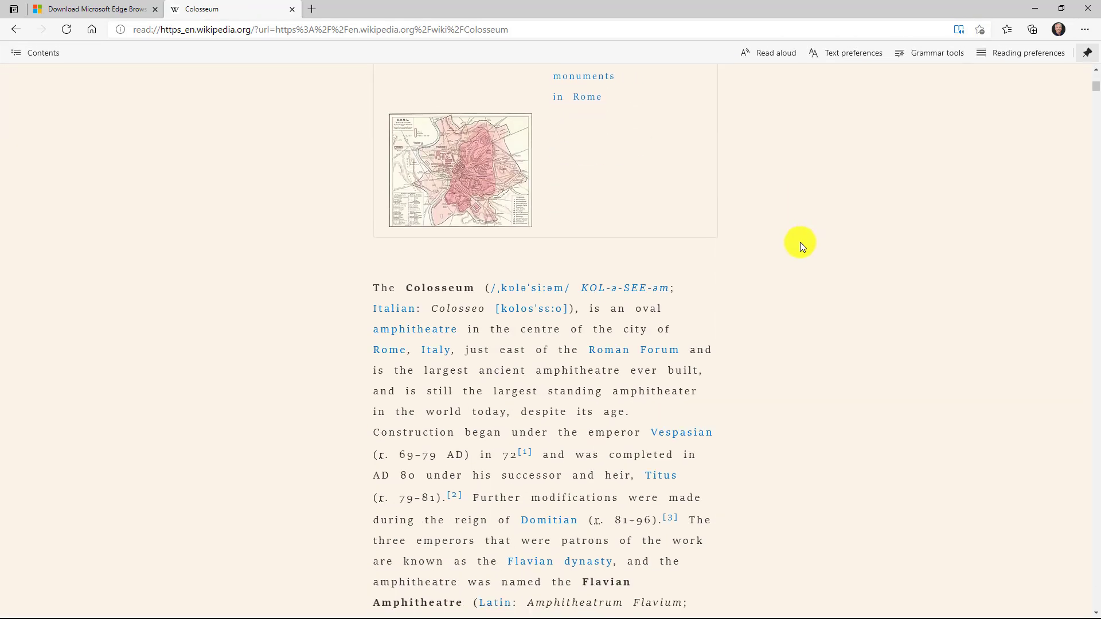
{"action": "scroll", "coordinate": [762, 199], "scroll_direction": "up", "scroll_amount": 6}
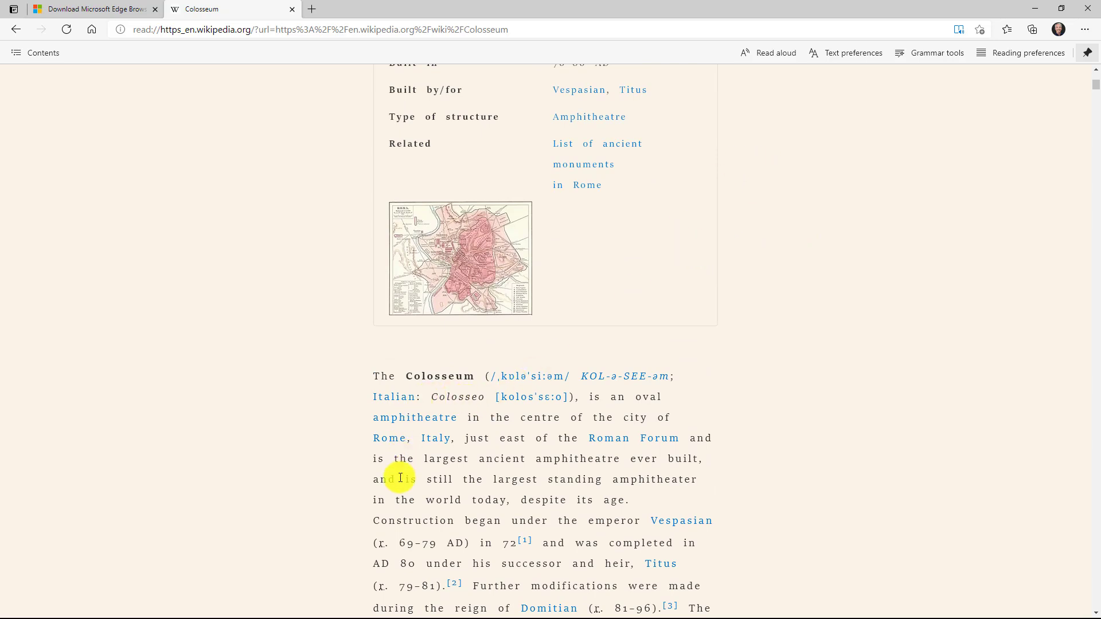
- Read aloud from the word 'is', pause, and show the voice options
{"action": "right_click", "coordinate": [380, 459]}
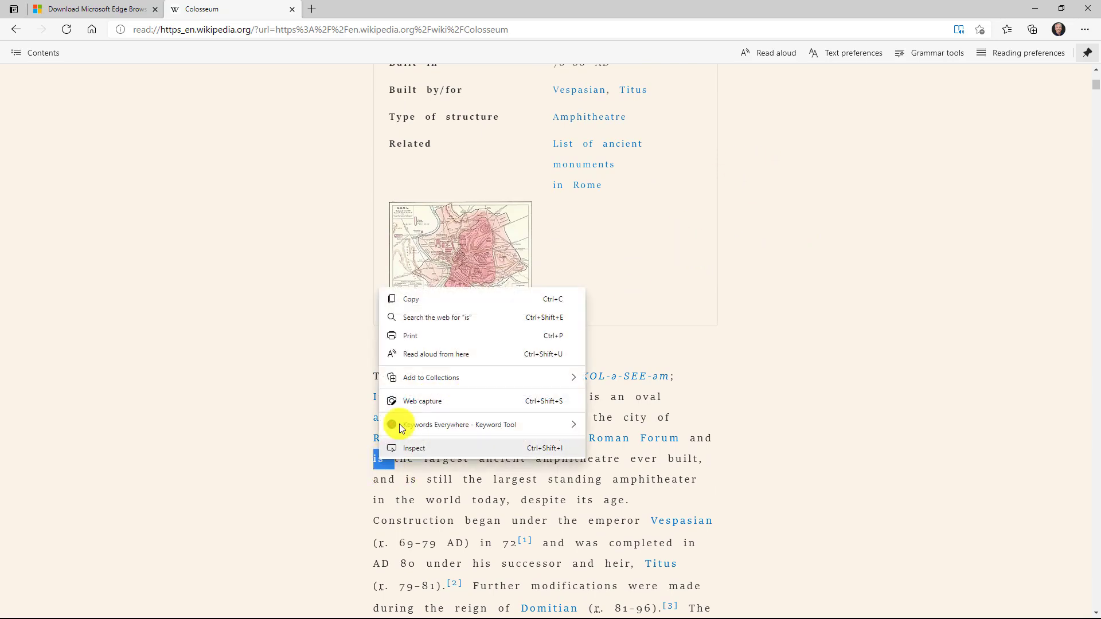
{"action": "left_click", "coordinate": [438, 353]}
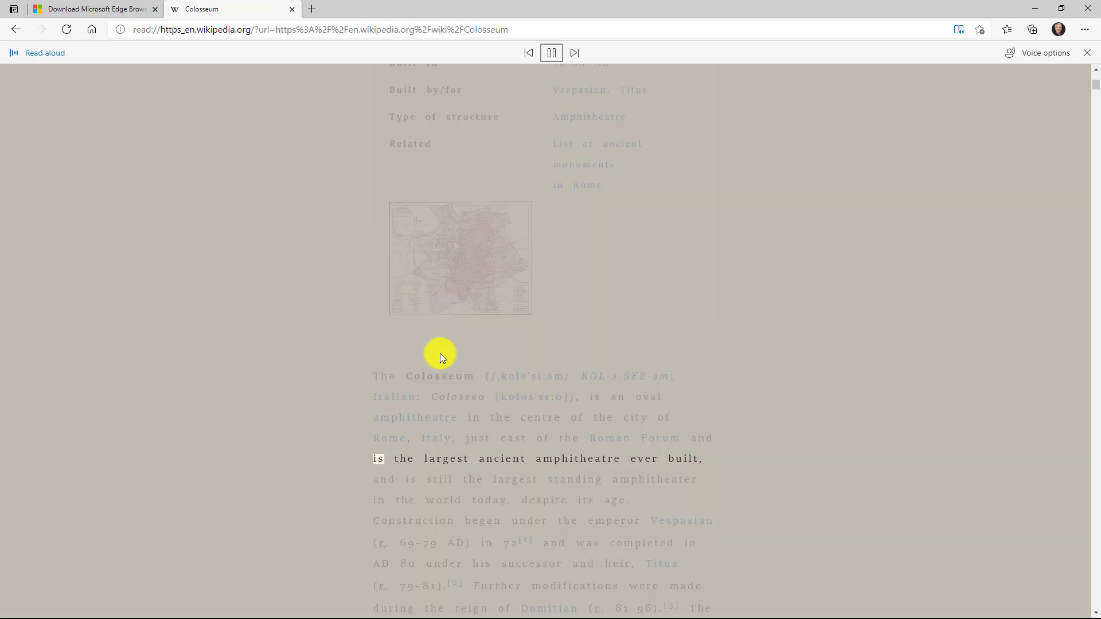
{"action": "left_click", "coordinate": [550, 58]}
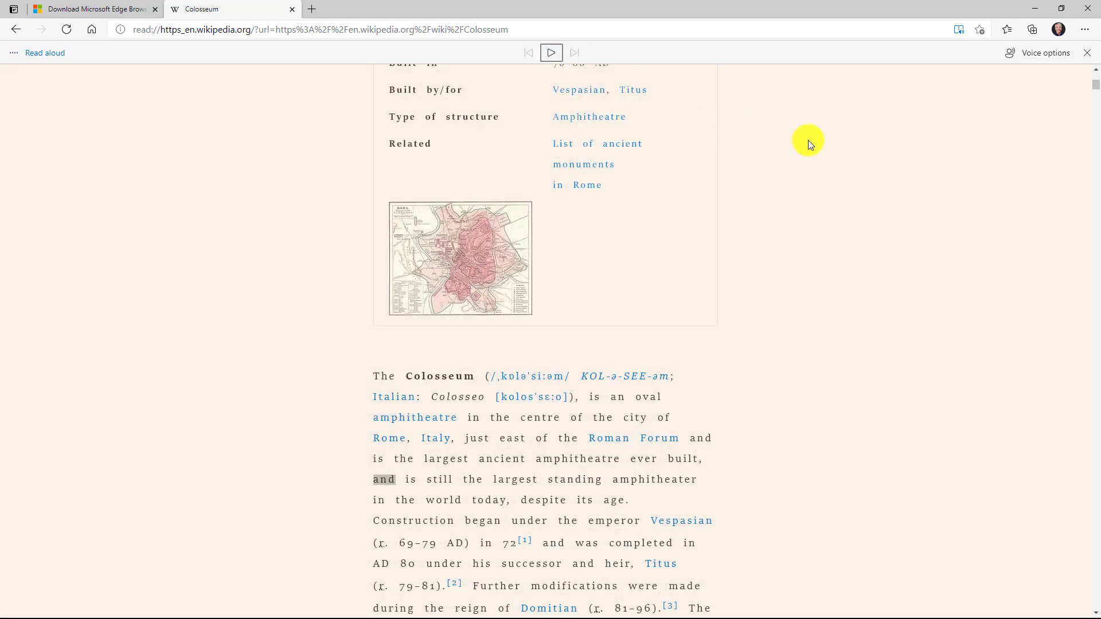
{"action": "left_click", "coordinate": [1052, 54]}
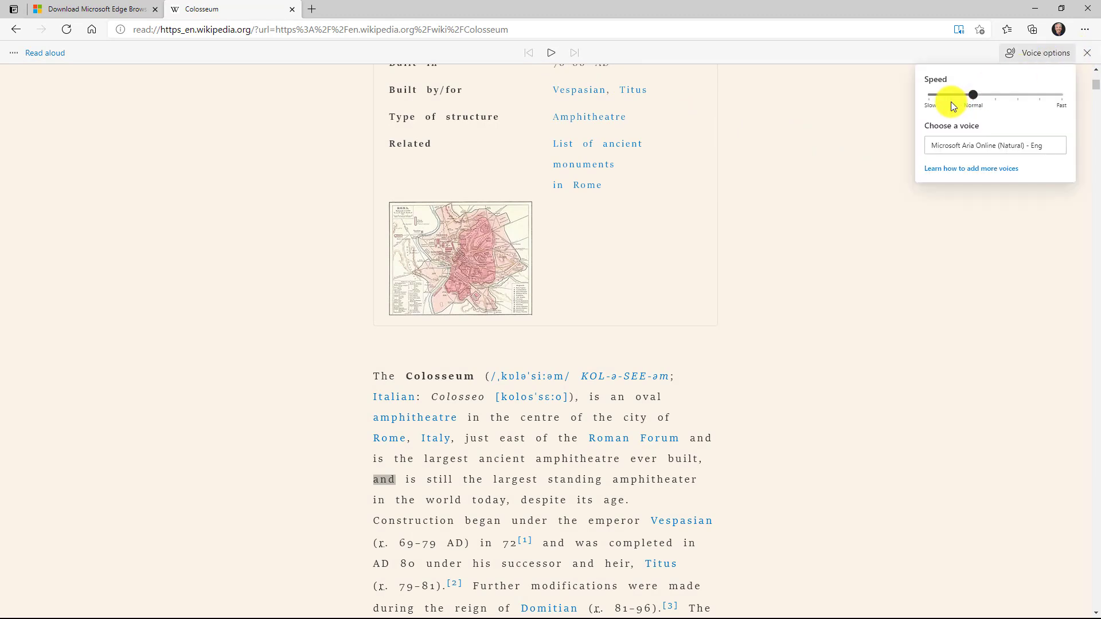
- Enlarge the reader text toward Large and settle on the black page theme
{"action": "left_click", "coordinate": [1087, 53]}
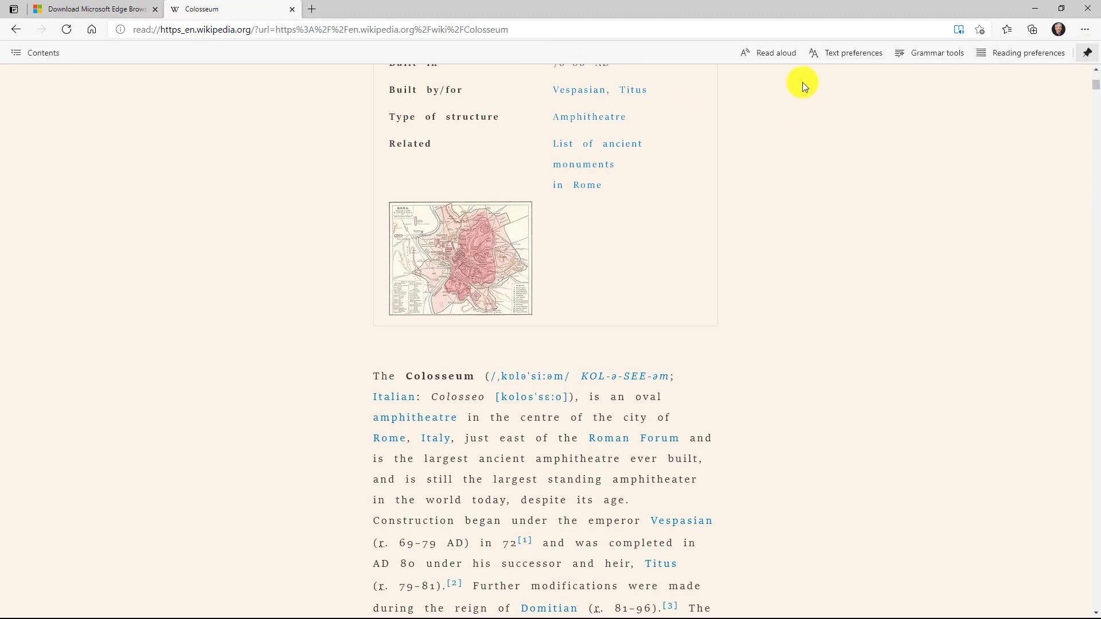
{"action": "left_click", "coordinate": [838, 53]}
{"action": "left_click_drag", "start_coordinate": [803, 95], "coordinate": [848, 98]}
{"action": "left_click", "coordinate": [836, 191]}
{"action": "left_click", "coordinate": [776, 213]}
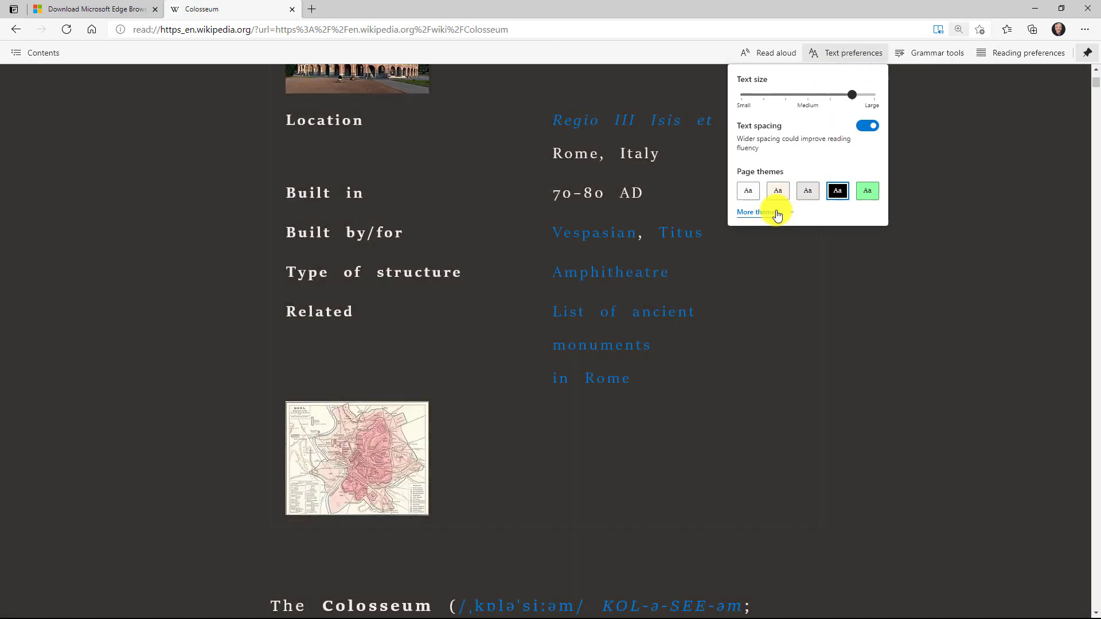
{"action": "left_click", "coordinate": [868, 193]}
{"action": "left_click", "coordinate": [749, 217]}
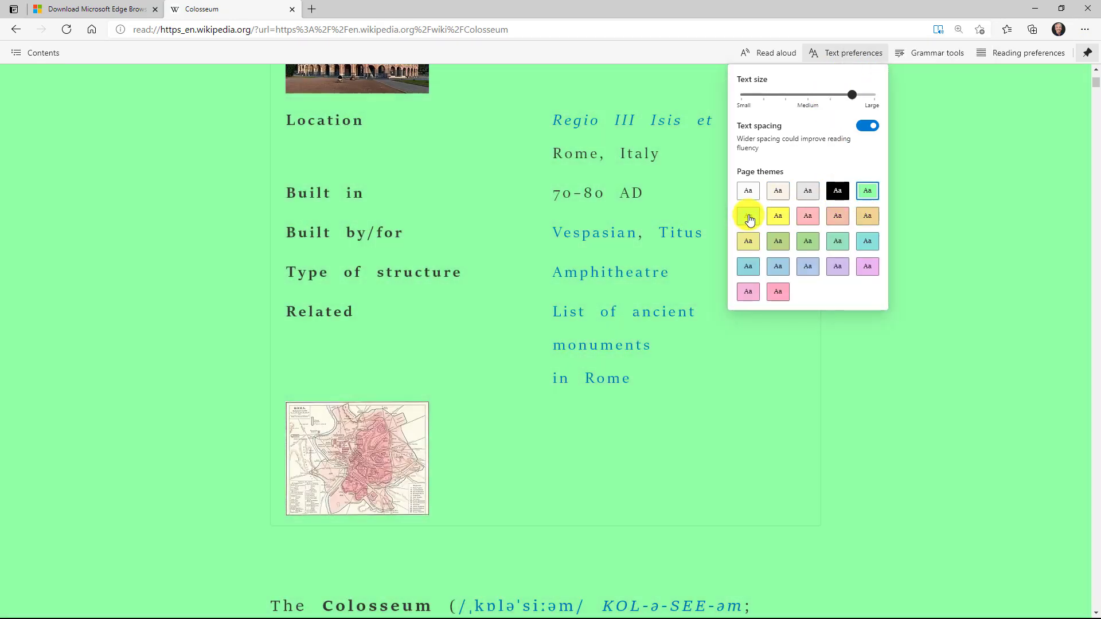
{"action": "left_click", "coordinate": [837, 190]}
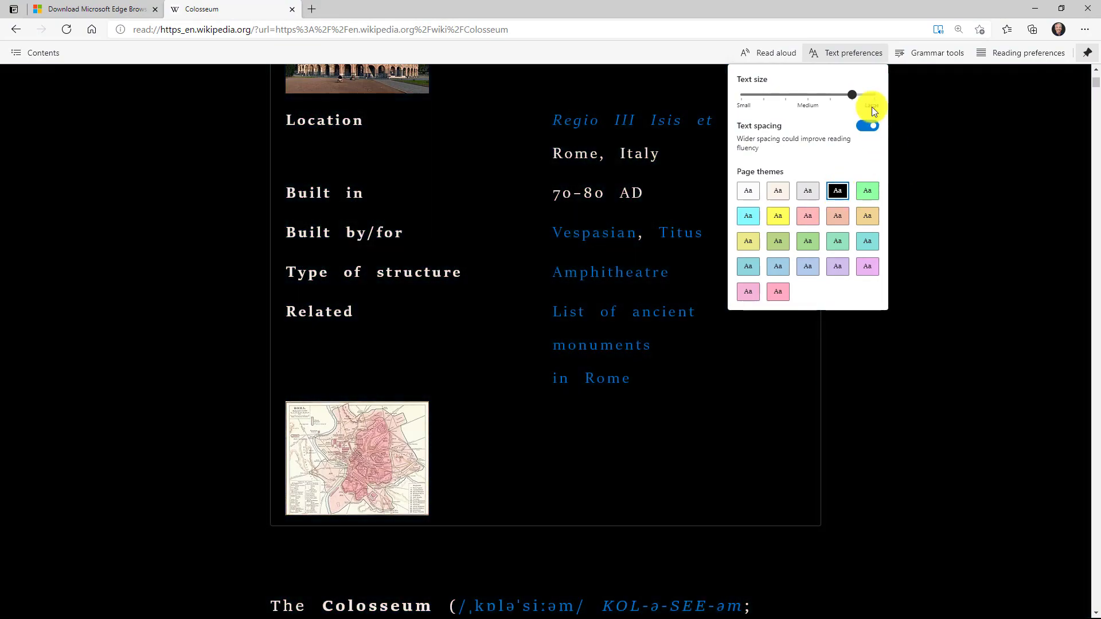
{"action": "left_click", "coordinate": [917, 112]}
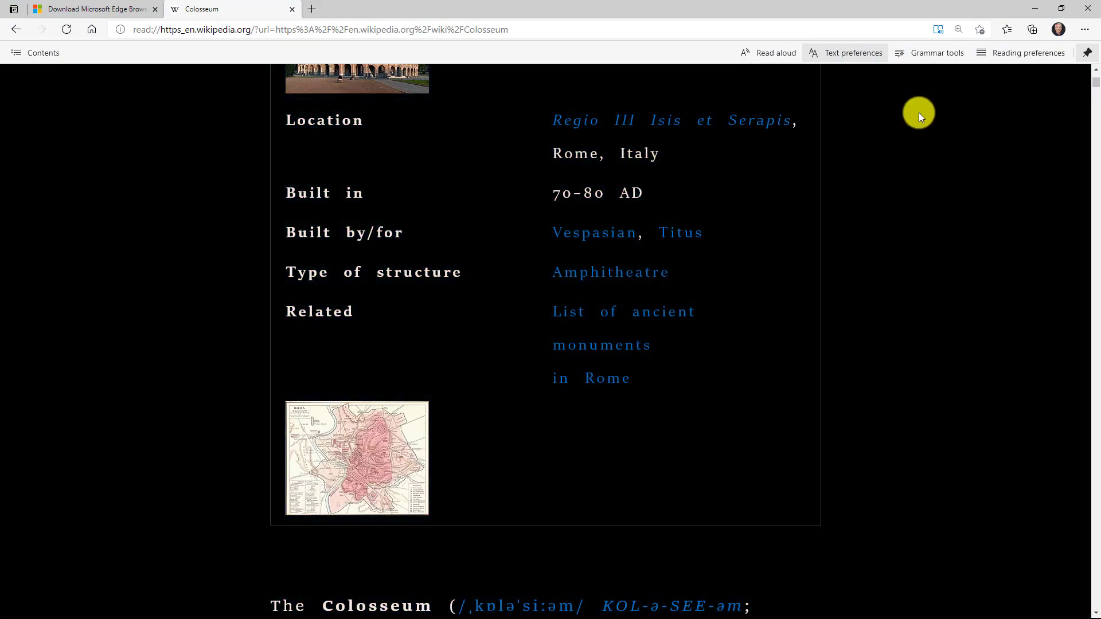
- Split words into syllables, highlight nouns only, and turn on line focus
{"action": "scroll", "coordinate": [888, 286], "scroll_direction": "down", "scroll_amount": 10}
{"action": "left_click", "coordinate": [927, 55]}
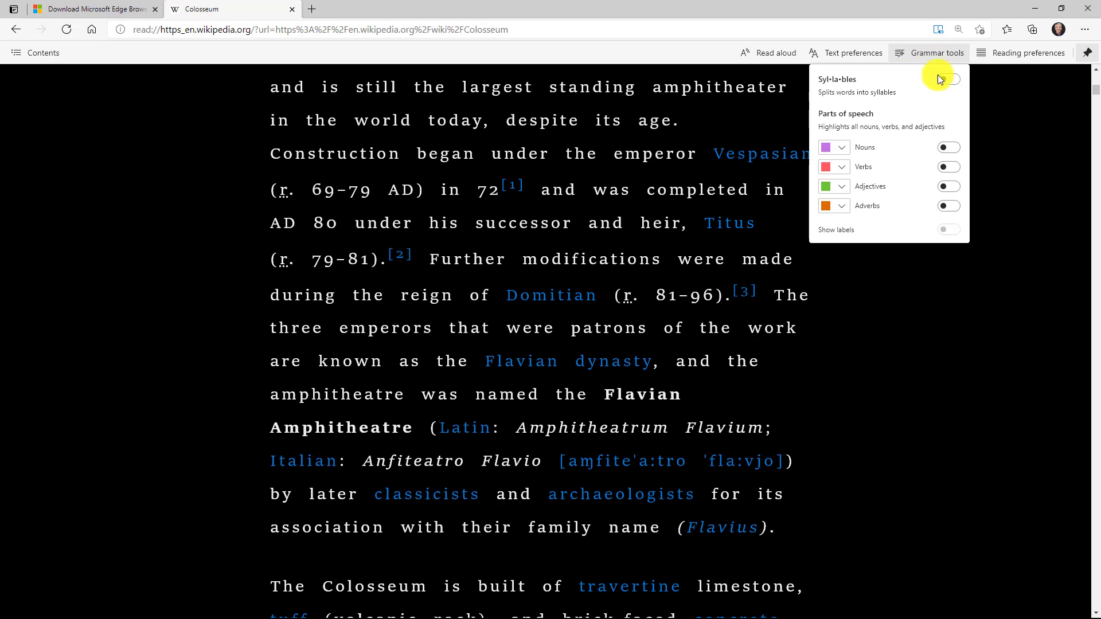
{"action": "left_click", "coordinate": [949, 80]}
{"action": "left_click", "coordinate": [949, 147]}
{"action": "left_click", "coordinate": [949, 167]}
{"action": "left_click", "coordinate": [948, 186]}
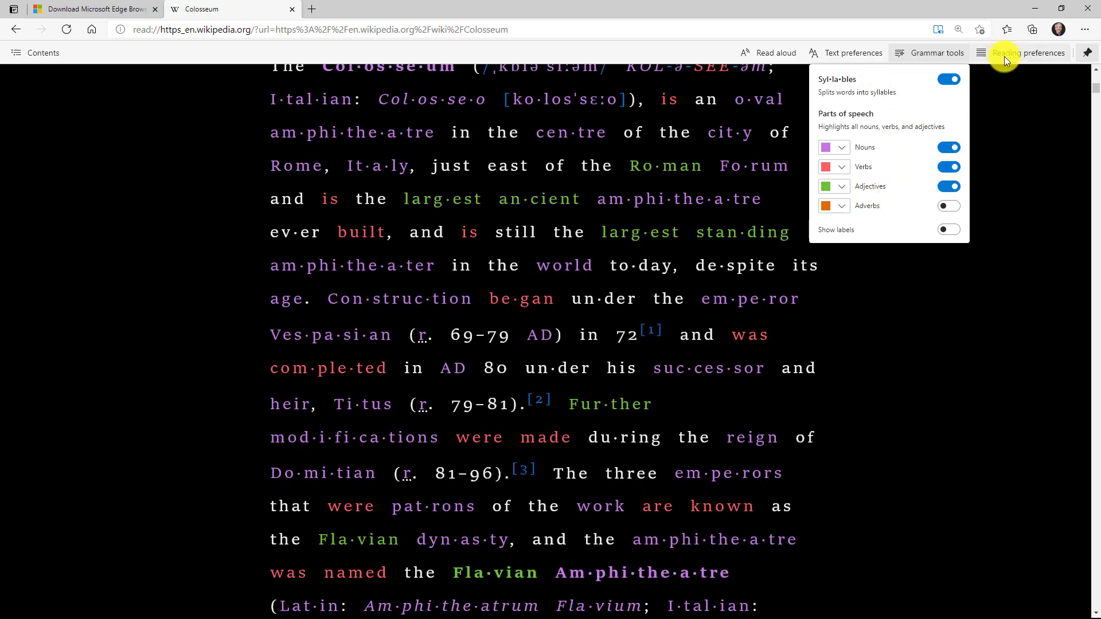
{"action": "left_click", "coordinate": [948, 167]}
{"action": "left_click", "coordinate": [949, 186]}
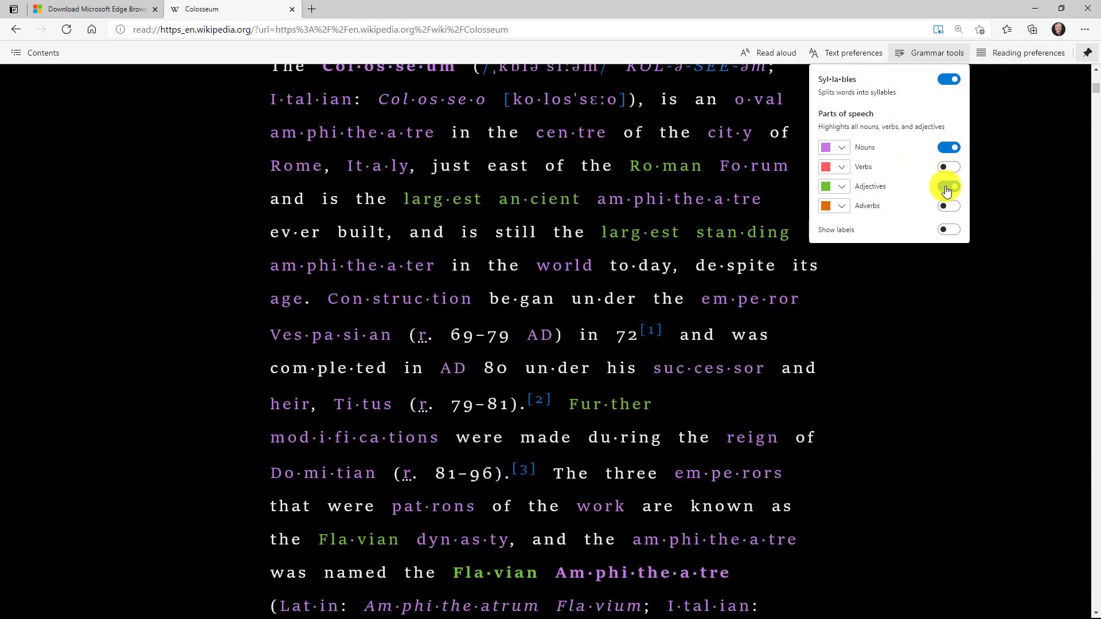
{"action": "left_click", "coordinate": [1021, 53]}
{"action": "left_click", "coordinate": [1056, 87]}
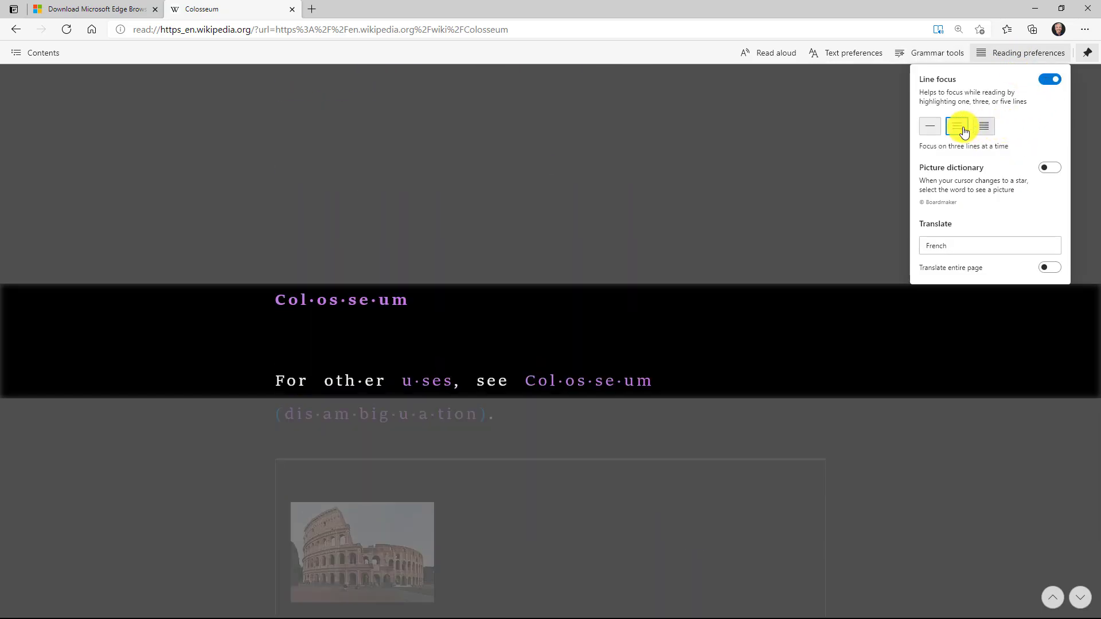
- Switch line focus to one line and move it down five lines
{"action": "left_click", "coordinate": [930, 129]}
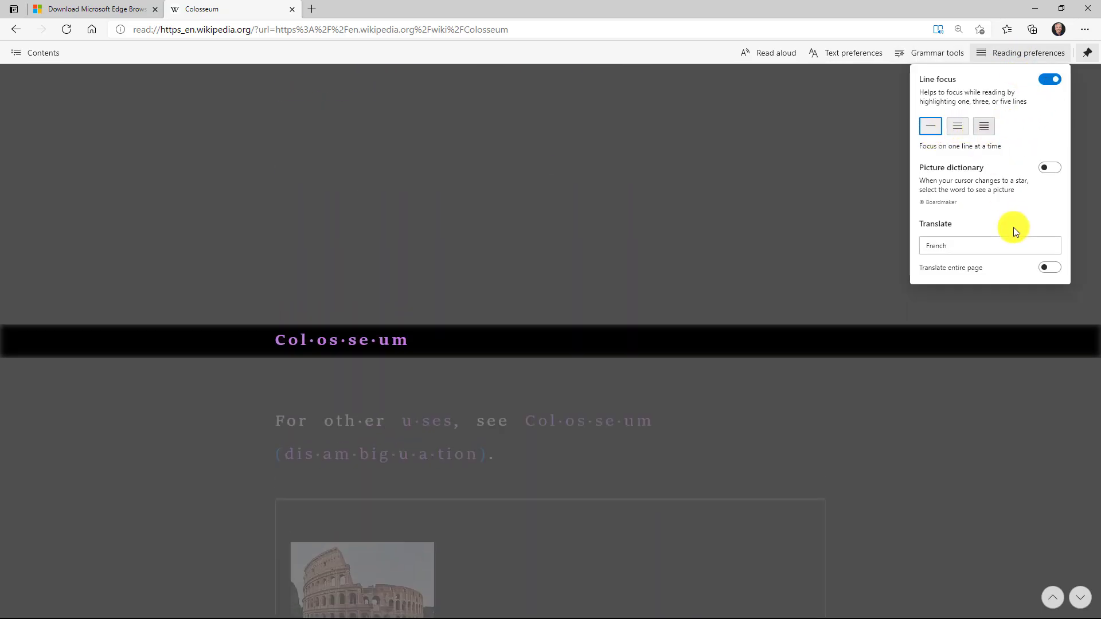
{"action": "left_click", "coordinate": [755, 263]}
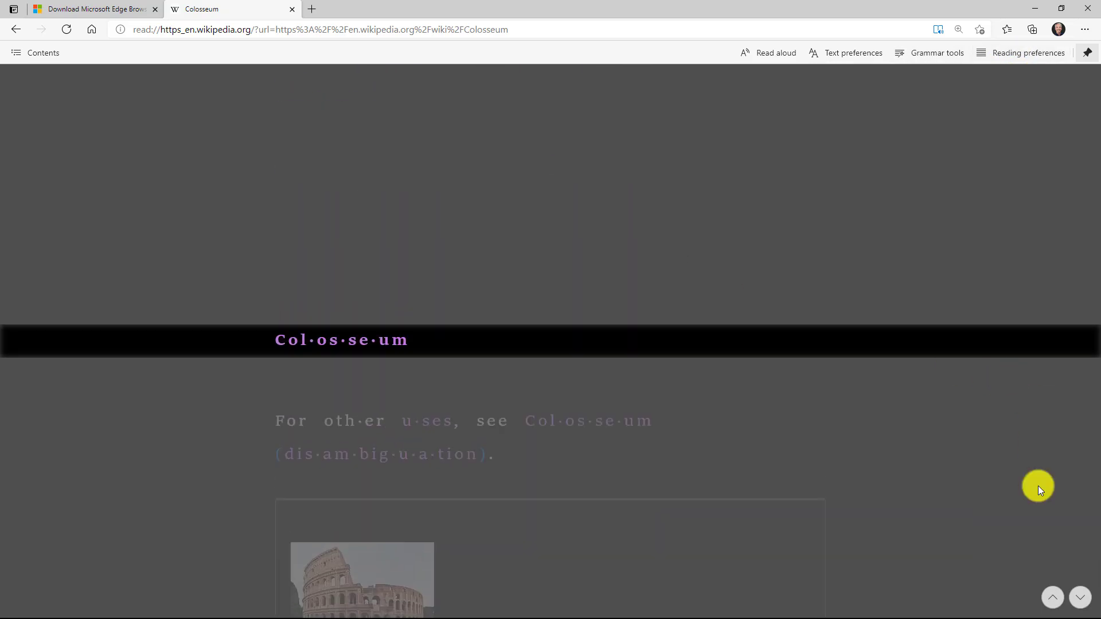
{"action": "left_click", "coordinate": [1080, 599]}
{"action": "left_click", "coordinate": [1080, 599]}
{"action": "left_click", "coordinate": [1080, 598]}
{"action": "left_click", "coordinate": [1080, 599]}
{"action": "left_click", "coordinate": [1080, 599]}
- Turn on Picture dictionary and view the picture for 'oval'
{"action": "left_click", "coordinate": [1026, 52]}
{"action": "left_click", "coordinate": [1062, 166]}
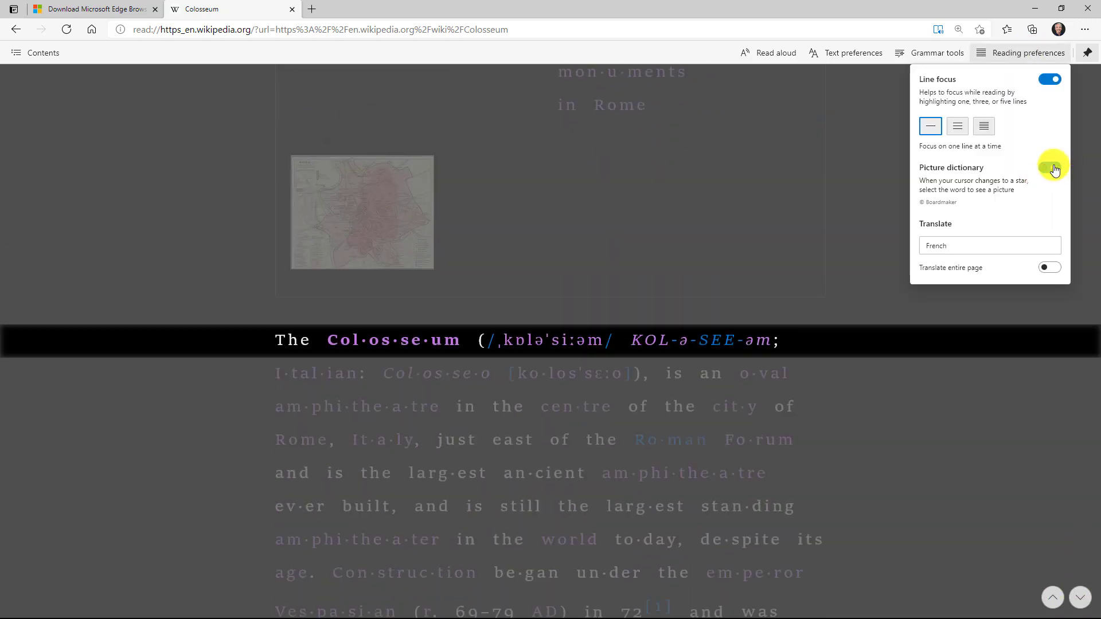
{"action": "left_click", "coordinate": [774, 344]}
{"action": "left_click", "coordinate": [784, 343]}
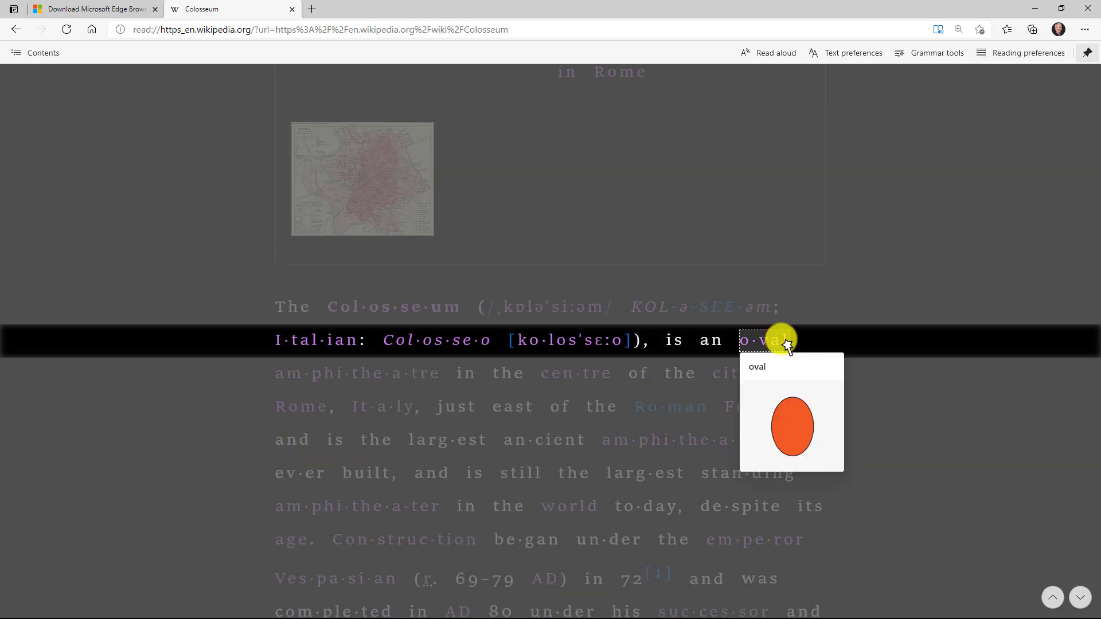
- Browse the Translate language choices in Reading preferences
{"action": "left_click", "coordinate": [1027, 53]}
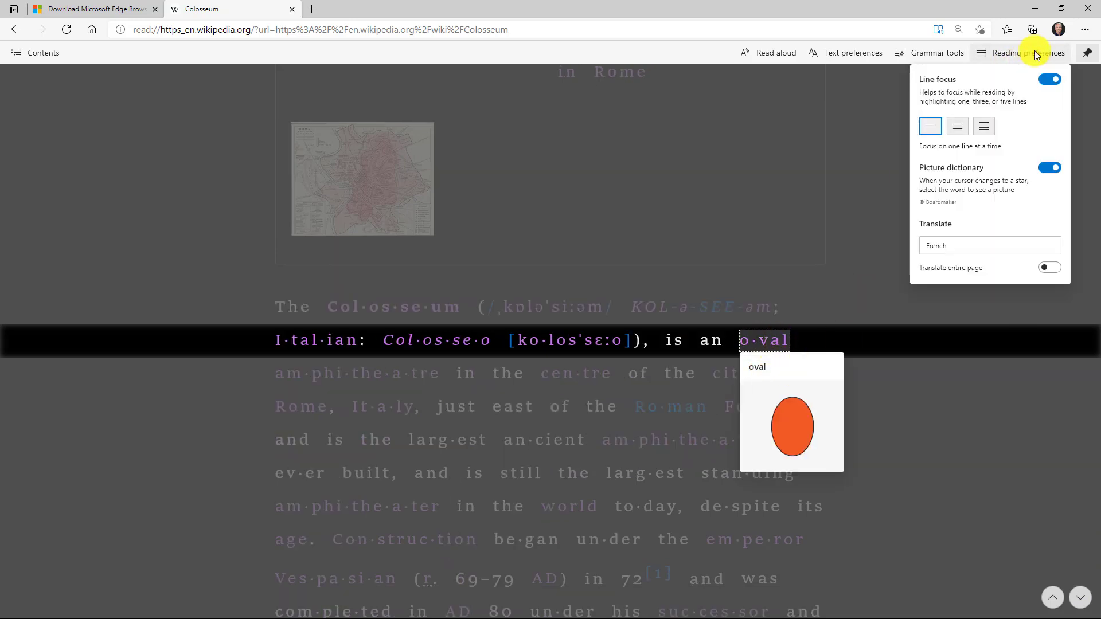
{"action": "left_click", "coordinate": [970, 246]}
{"action": "left_click_drag", "start_coordinate": [1055, 300], "coordinate": [1045, 352]}
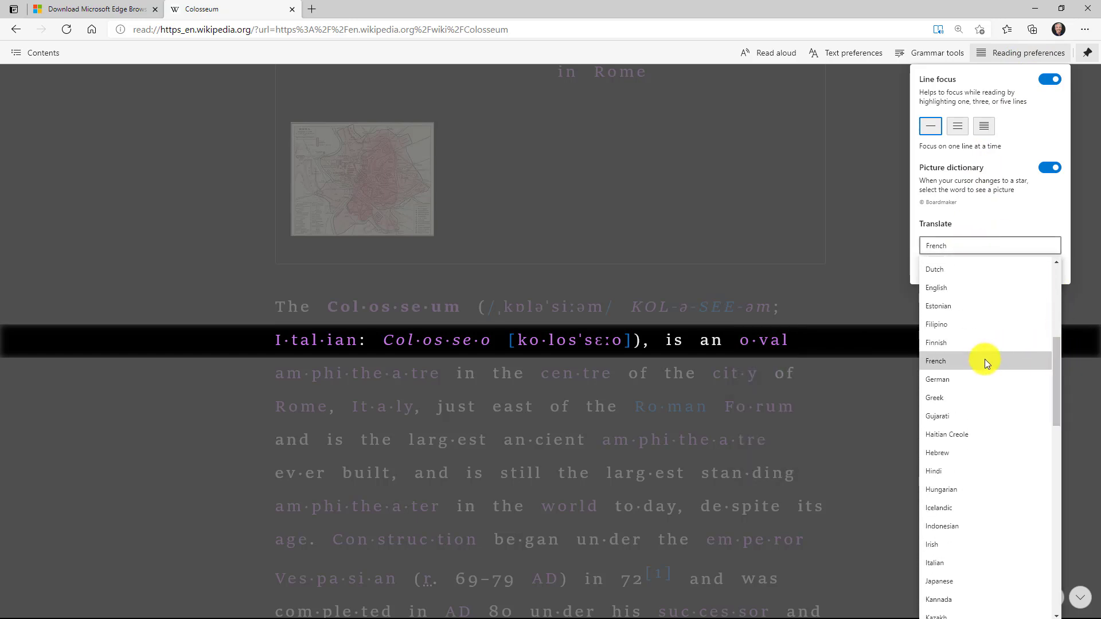
- Translate the whole Colosseum page into French and have it read aloud
{"action": "left_click", "coordinate": [985, 331]}
{"action": "left_click", "coordinate": [1049, 269]}
{"action": "right_click", "coordinate": [294, 217]}
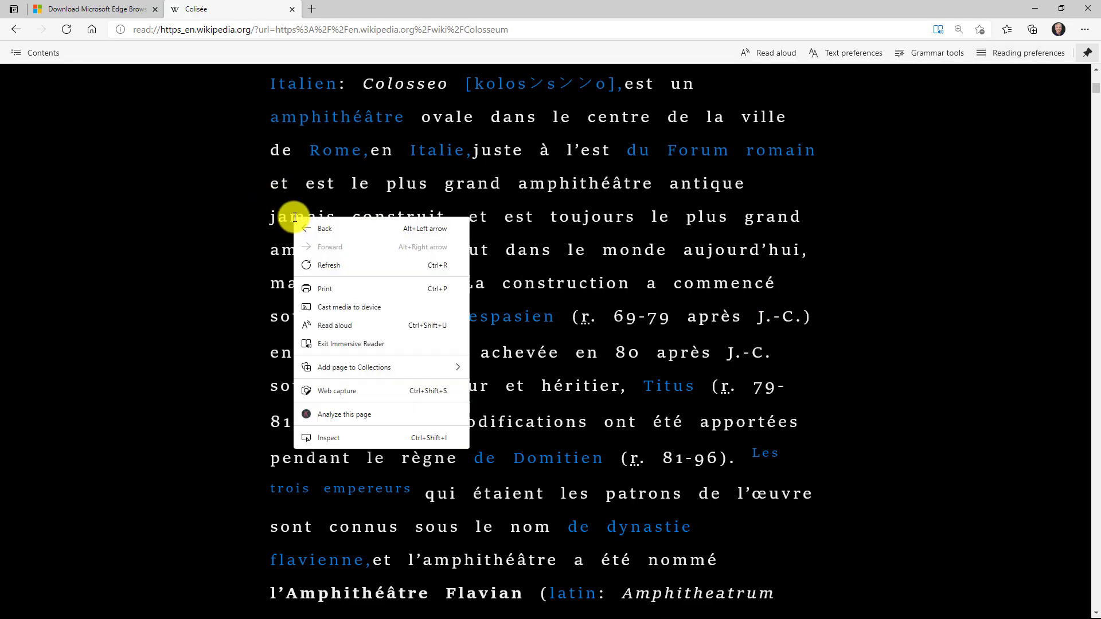
{"action": "left_click", "coordinate": [329, 319]}
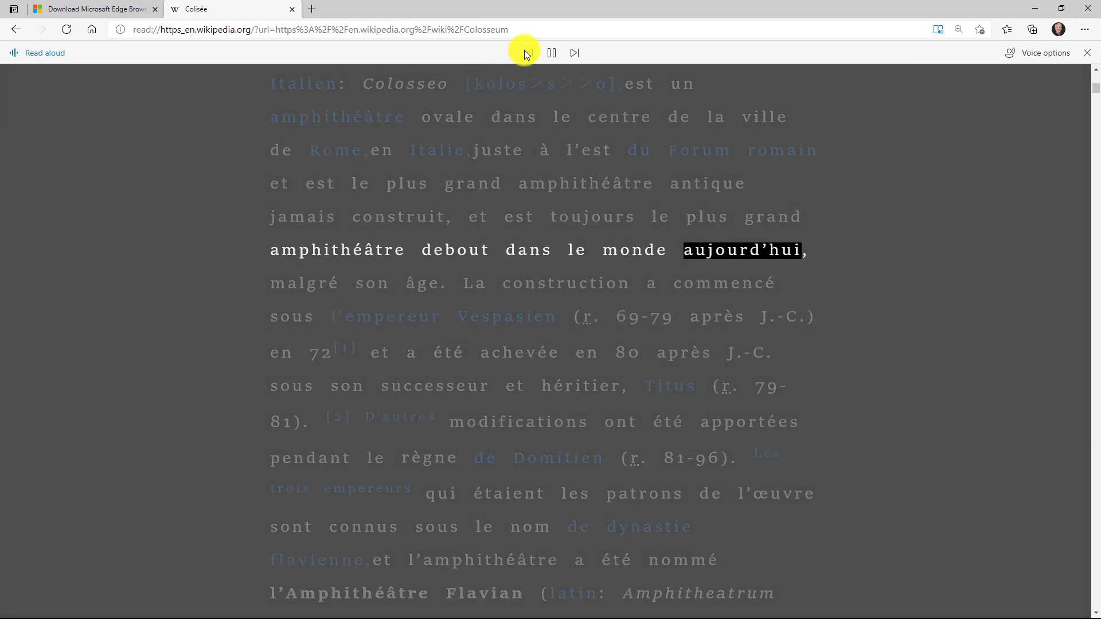
- Pause the French narration and return to the top of the article
{"action": "left_click", "coordinate": [552, 53]}
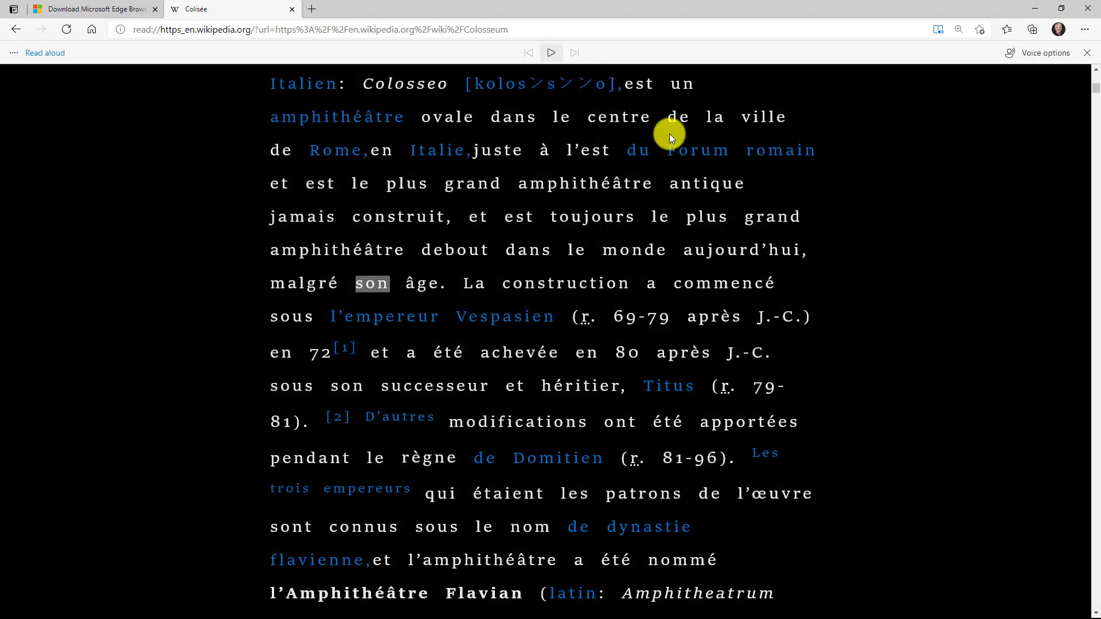
{"action": "scroll", "coordinate": [942, 298], "scroll_direction": "up", "scroll_amount": 15}
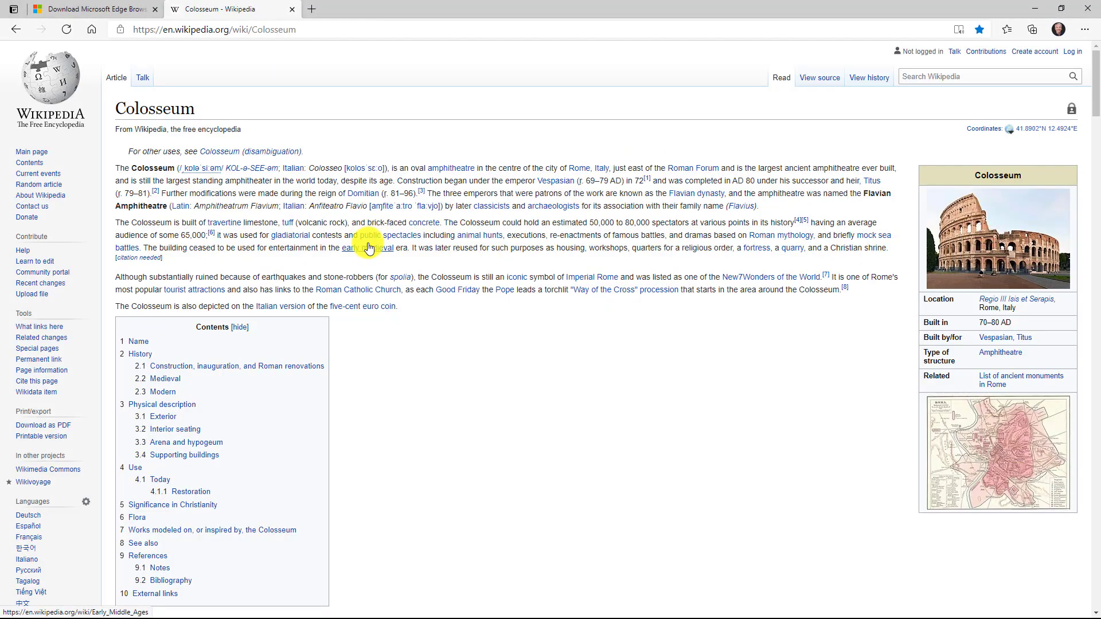
{"action": "mouse_move", "coordinate": [367, 249]}
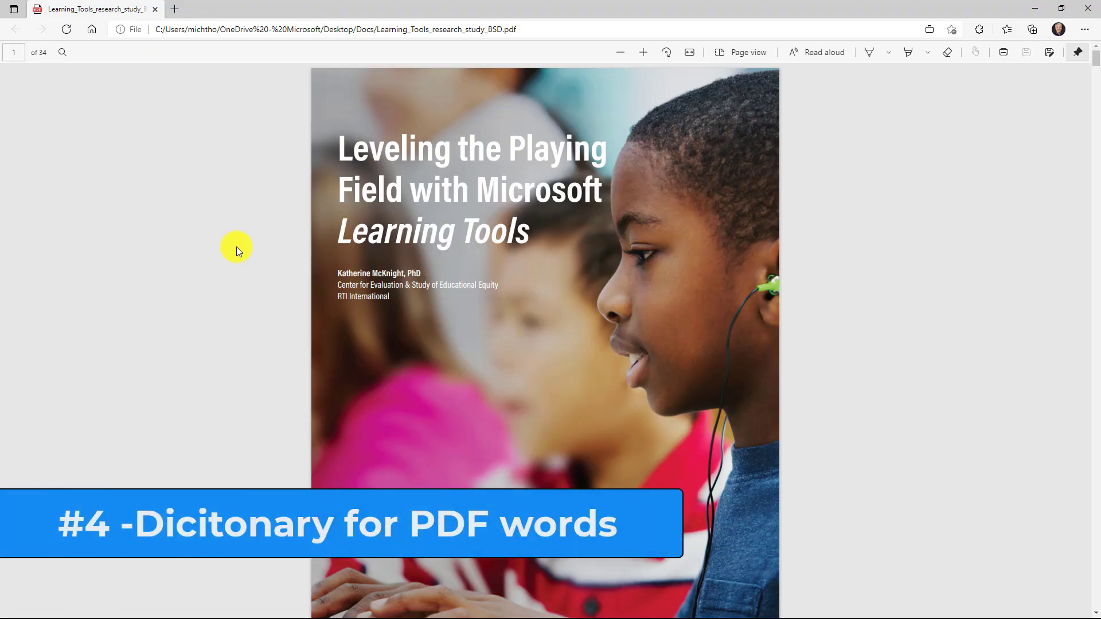
- On page 5, select 'assessment', view its Define card, then dismiss it
{"action": "scroll", "coordinate": [373, 362], "scroll_direction": "down", "scroll_amount": 8}
{"action": "scroll", "coordinate": [373, 360], "scroll_direction": "down", "scroll_amount": 18}
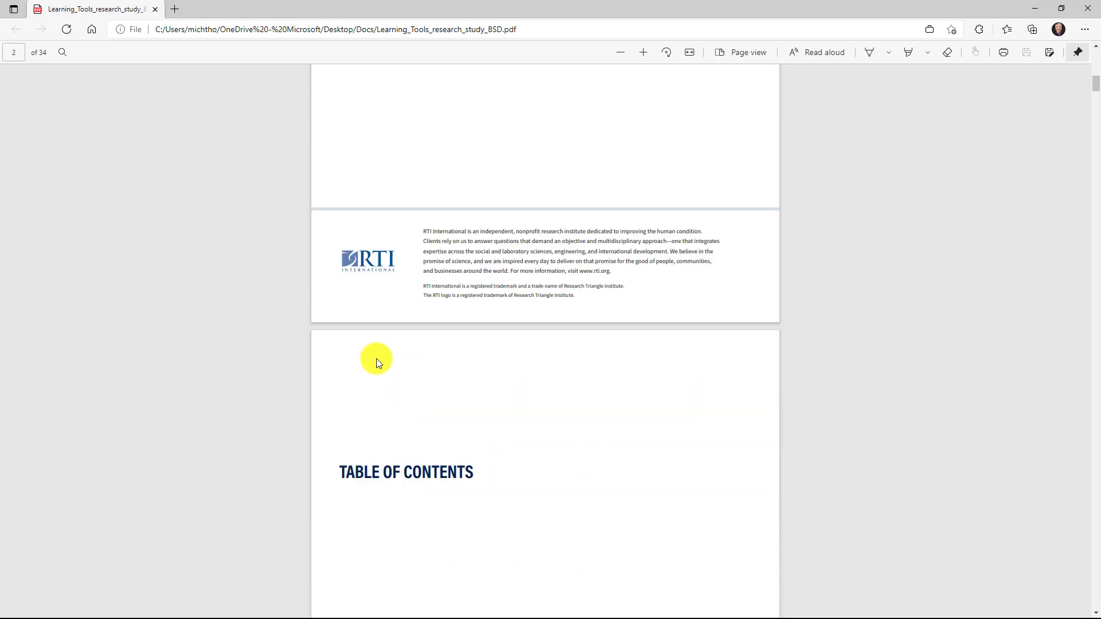
{"action": "scroll", "coordinate": [377, 357], "scroll_direction": "down", "scroll_amount": 7}
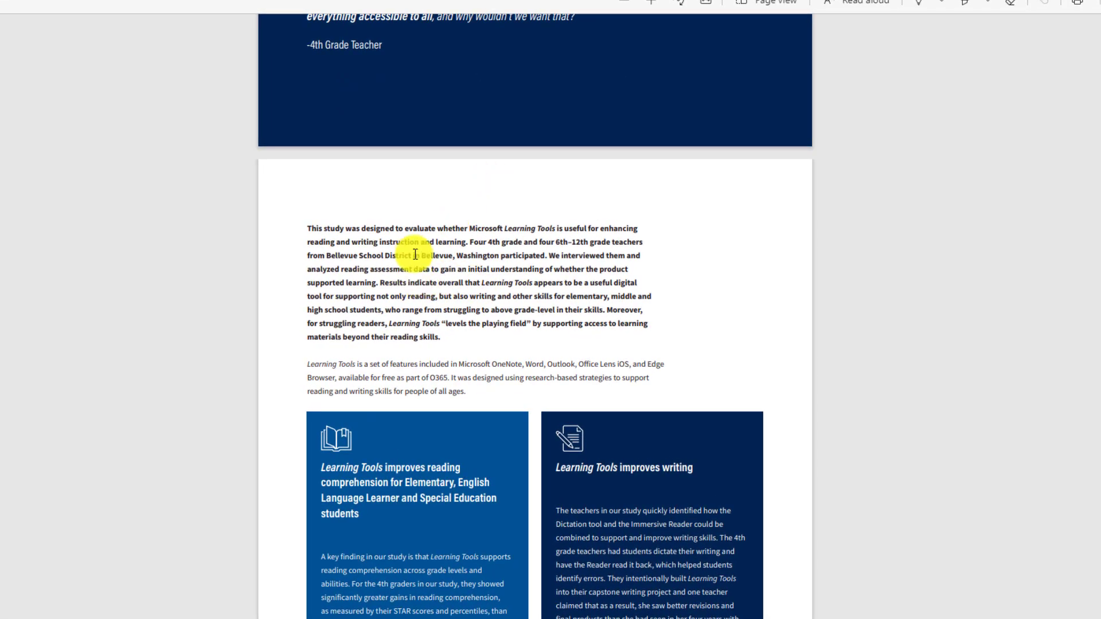
{"action": "left_click_drag", "start_coordinate": [370, 269], "coordinate": [429, 269]}
{"action": "mouse_move", "coordinate": [425, 219]}
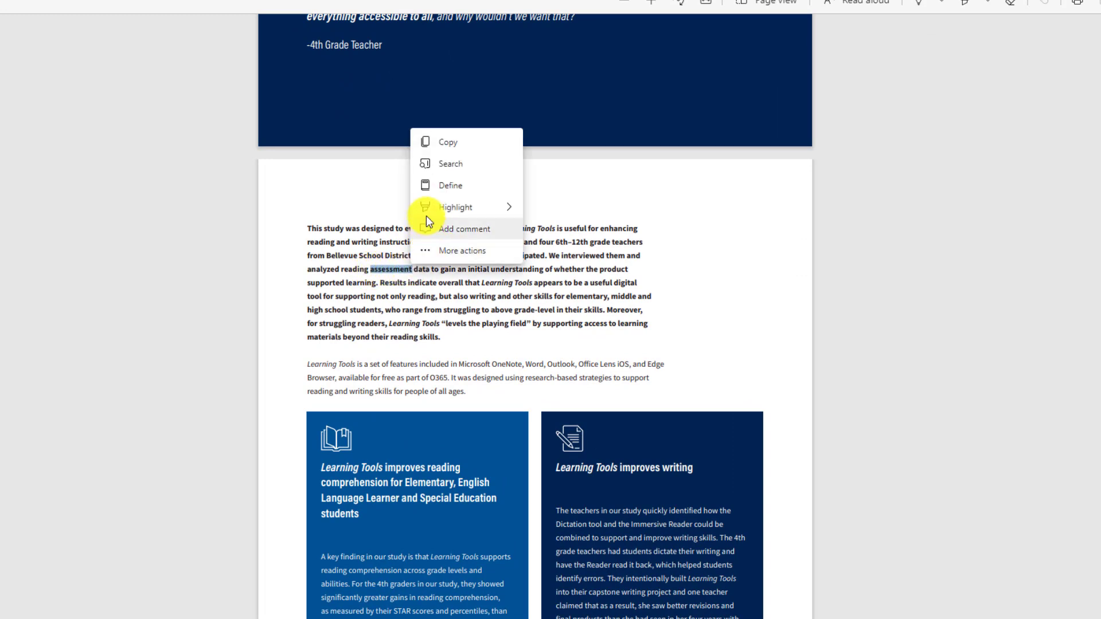
{"action": "left_click", "coordinate": [480, 185]}
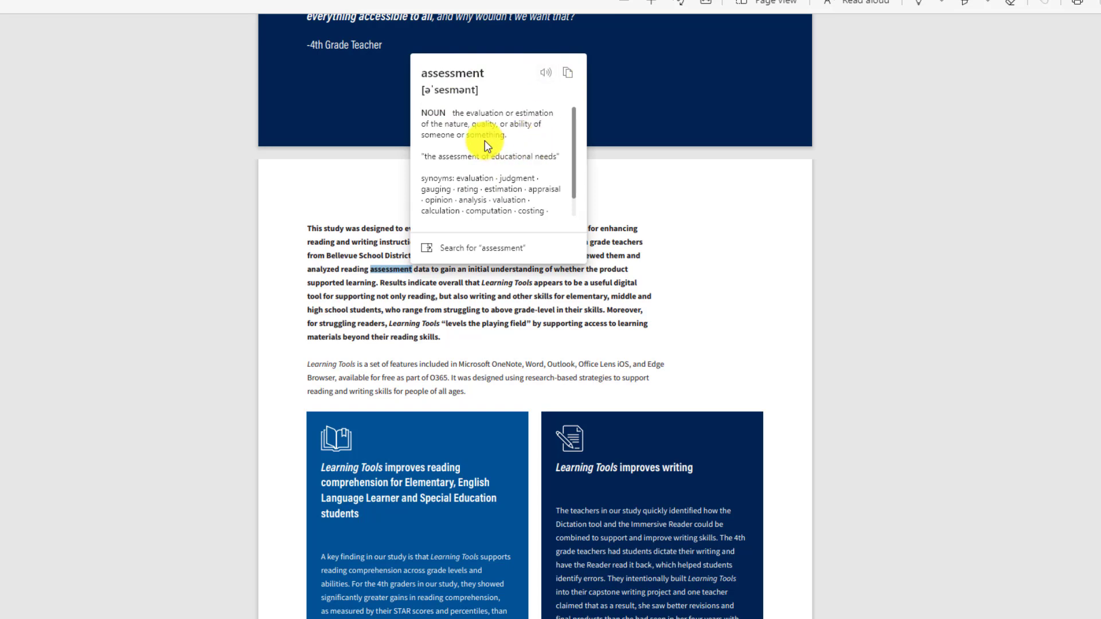
{"action": "scroll", "coordinate": [473, 136], "scroll_direction": "down", "scroll_amount": 1}
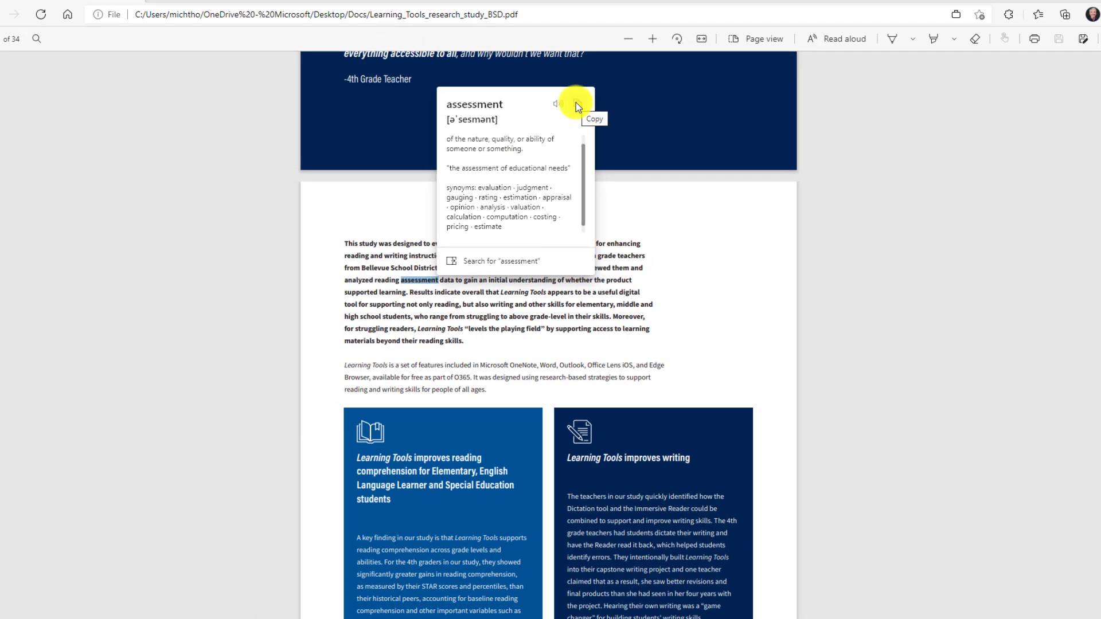
{"action": "left_click", "coordinate": [548, 304]}
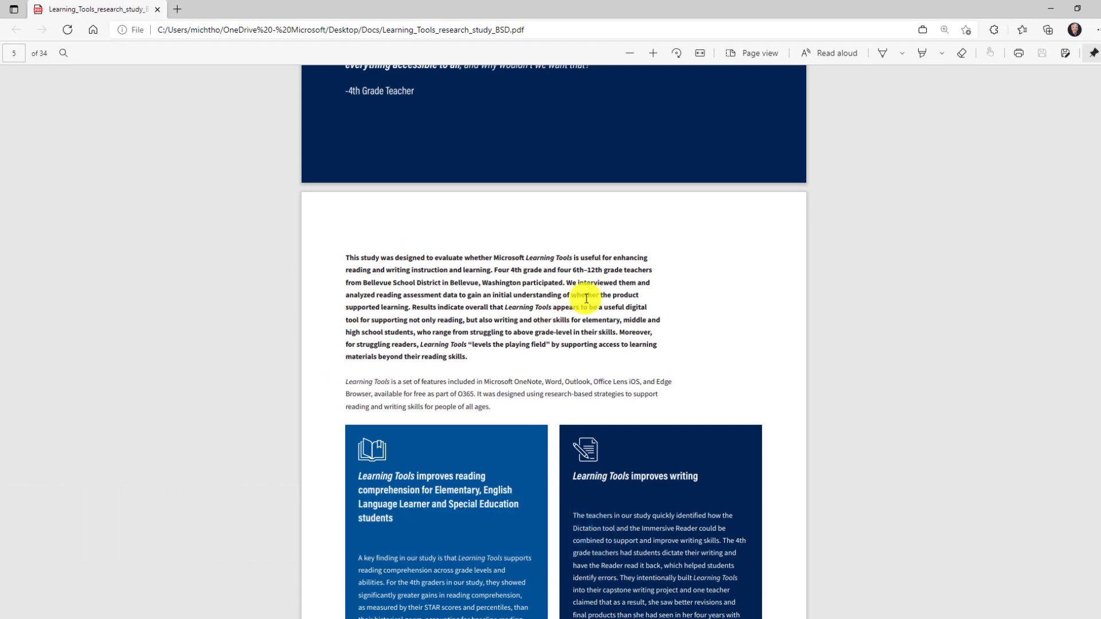
- Switch the research study PDF's page view to Two page spreads
{"action": "left_click", "coordinate": [754, 53]}
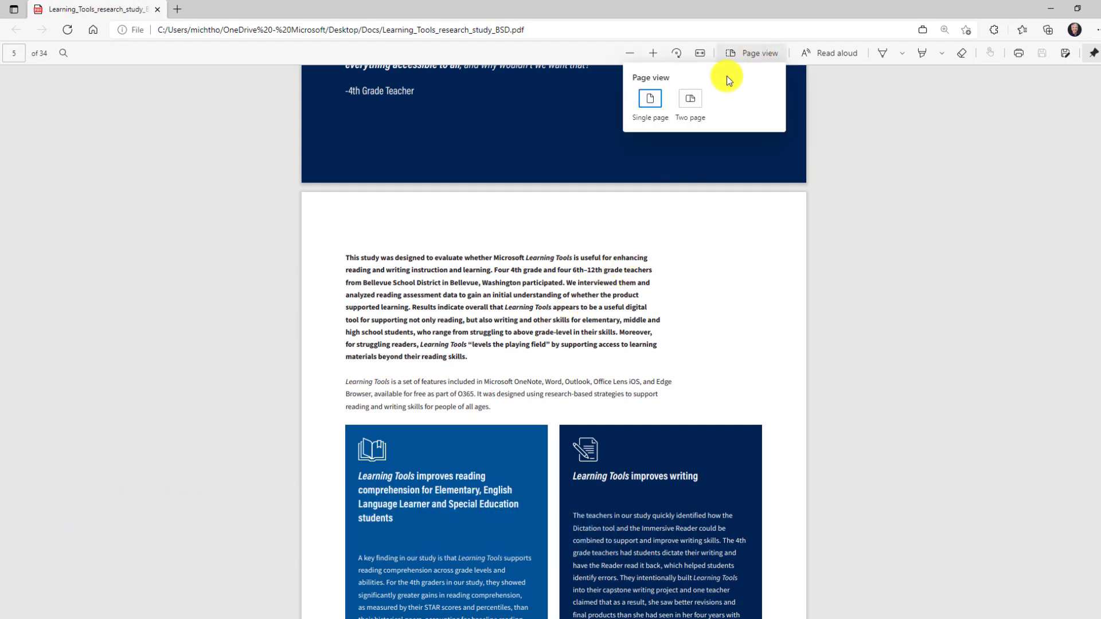
{"action": "left_click", "coordinate": [689, 105]}
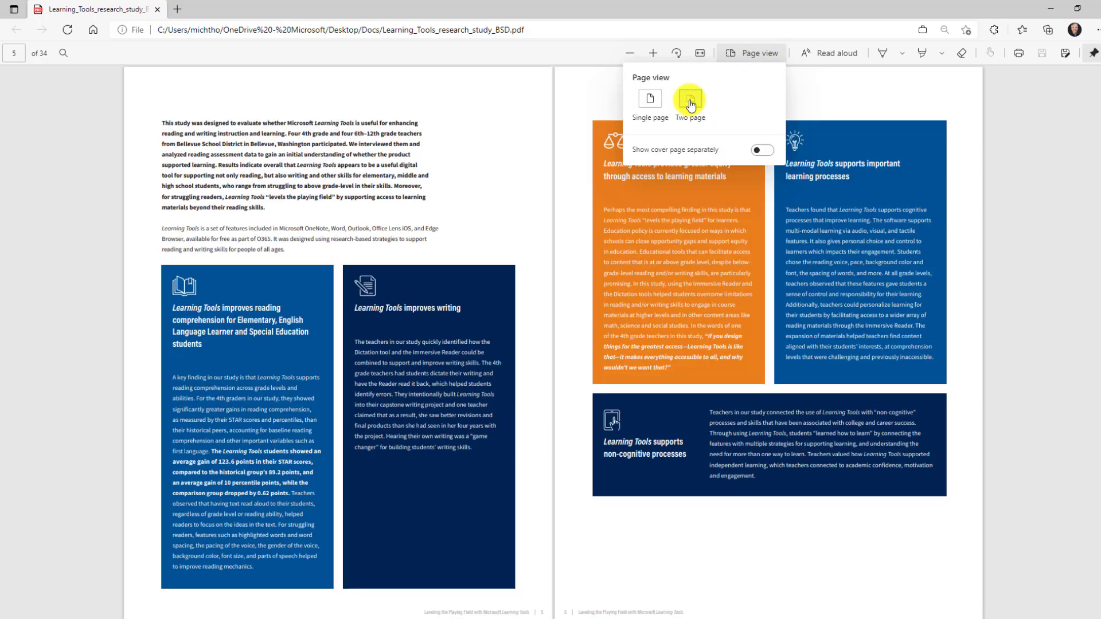
{"action": "scroll", "coordinate": [502, 136], "scroll_direction": "down", "scroll_amount": 2}
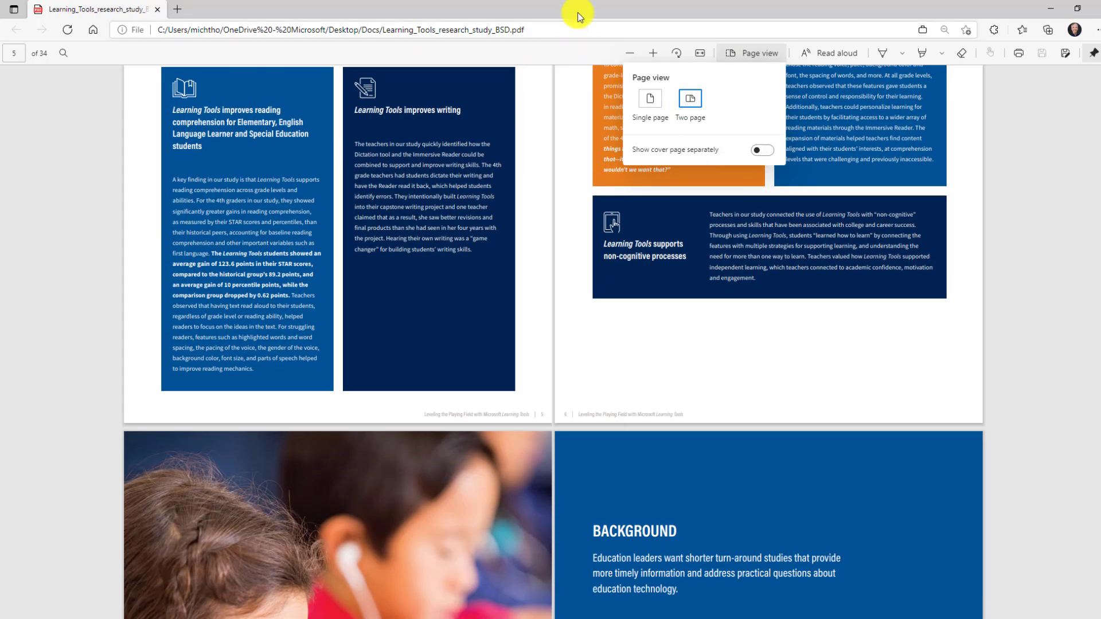
{"action": "left_click", "coordinate": [739, 53]}
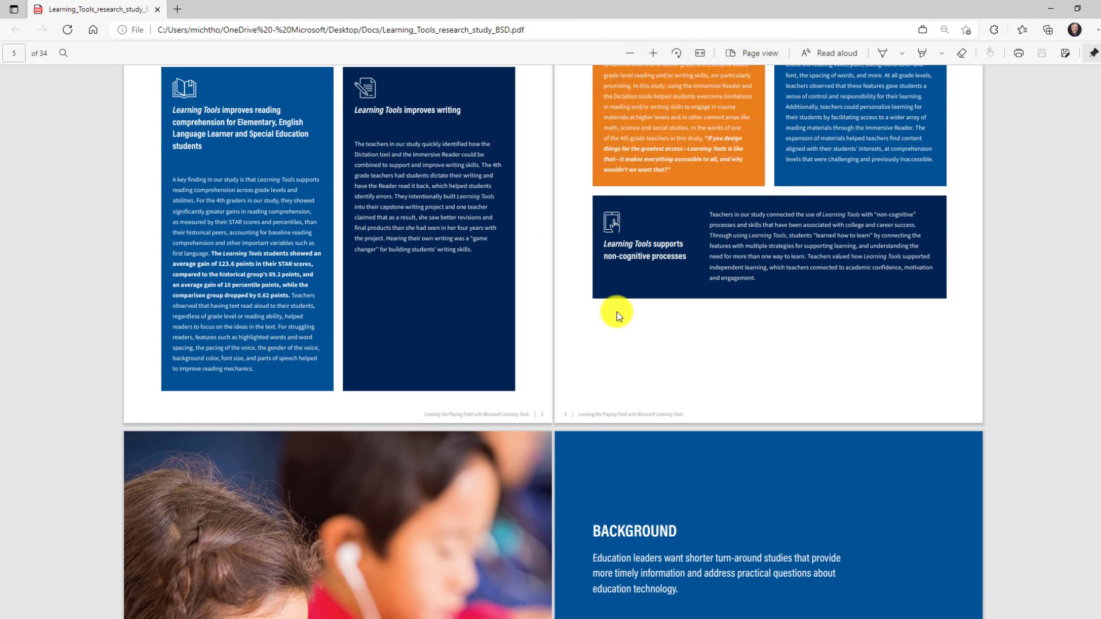
- Scroll through the two-page spreads, then open a blank new tab
{"action": "scroll", "coordinate": [617, 309], "scroll_direction": "down", "scroll_amount": 10}
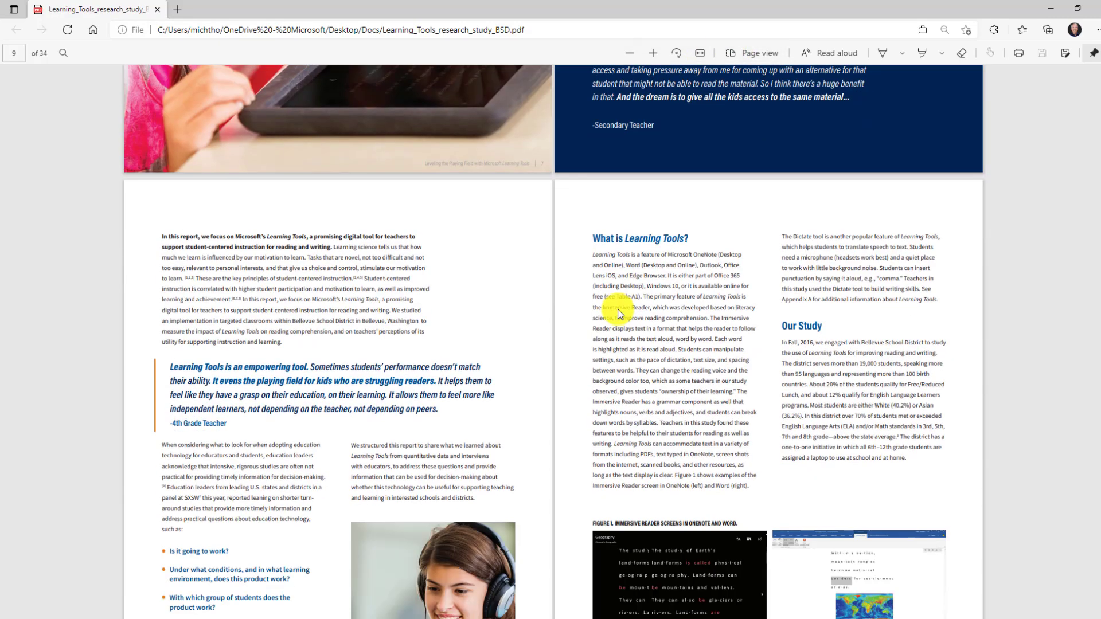
{"action": "scroll", "coordinate": [617, 308], "scroll_direction": "down", "scroll_amount": 10}
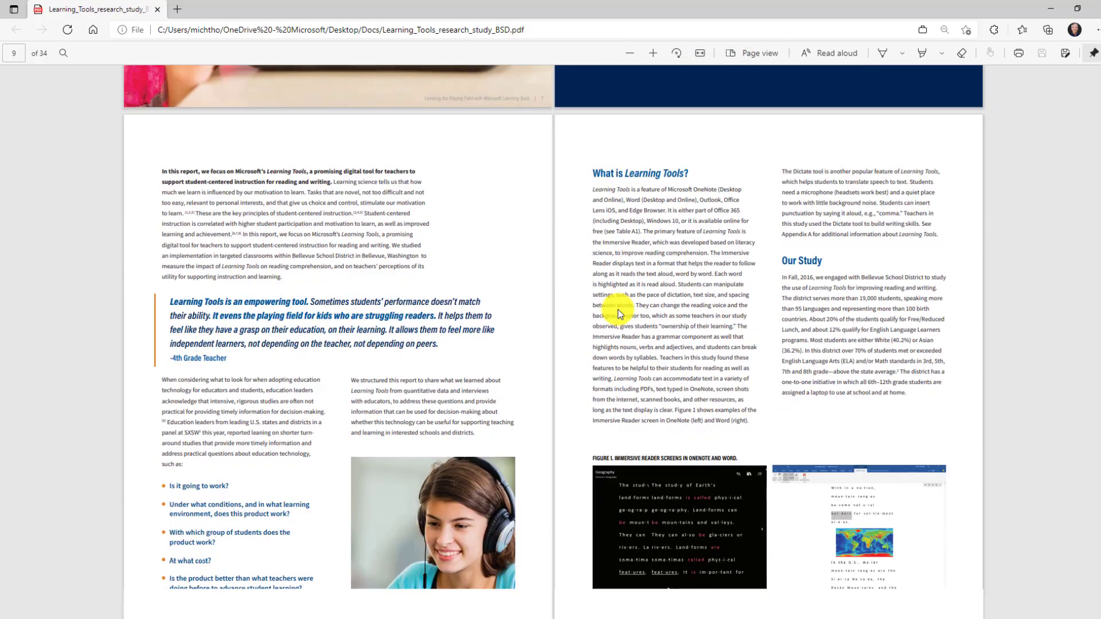
{"action": "scroll", "coordinate": [617, 308], "scroll_direction": "down", "scroll_amount": 10}
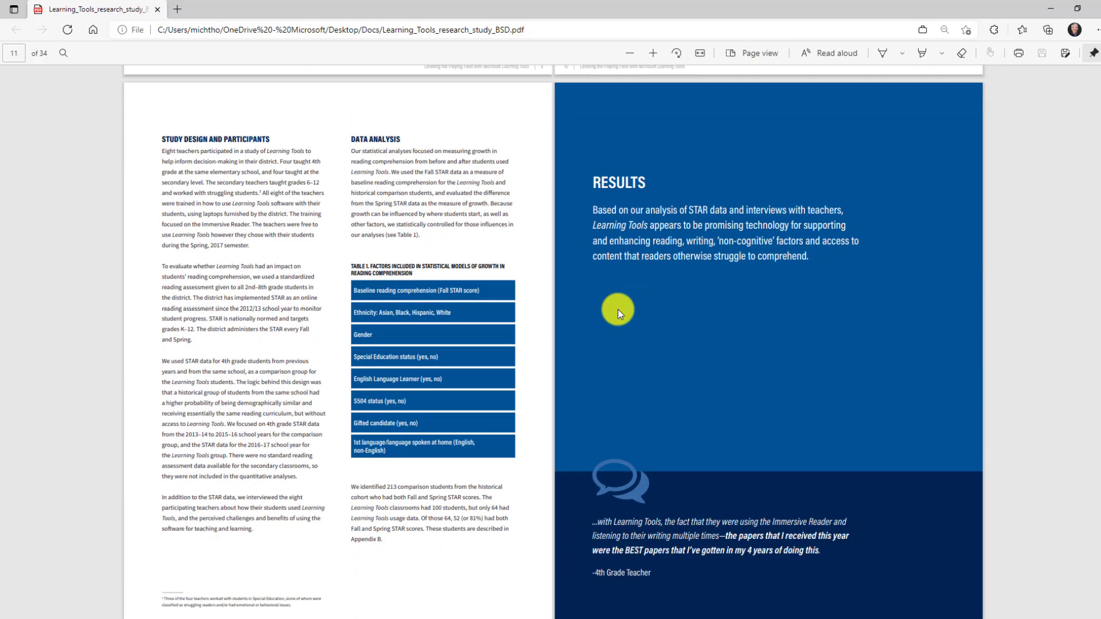
{"action": "scroll", "coordinate": [617, 309], "scroll_direction": "down", "scroll_amount": 1}
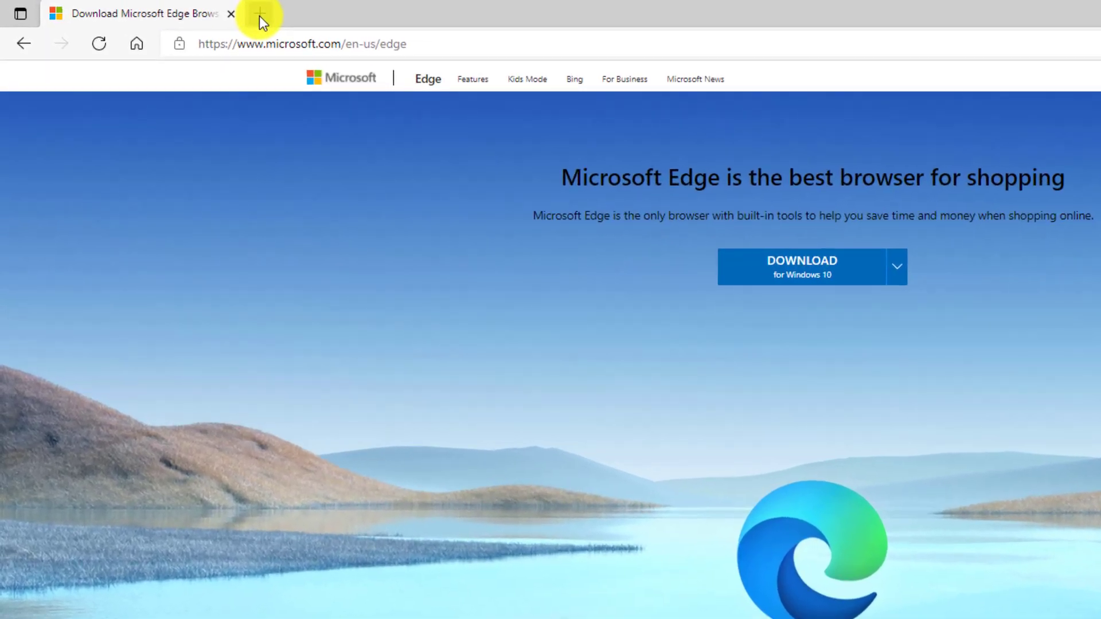
{"action": "left_click", "coordinate": [175, 9]}
- On edge://flags, set the 'Math Solver in Microsoft Edge' flag to Enabled and restart Edge
{"action": "type", "text": "ed"}
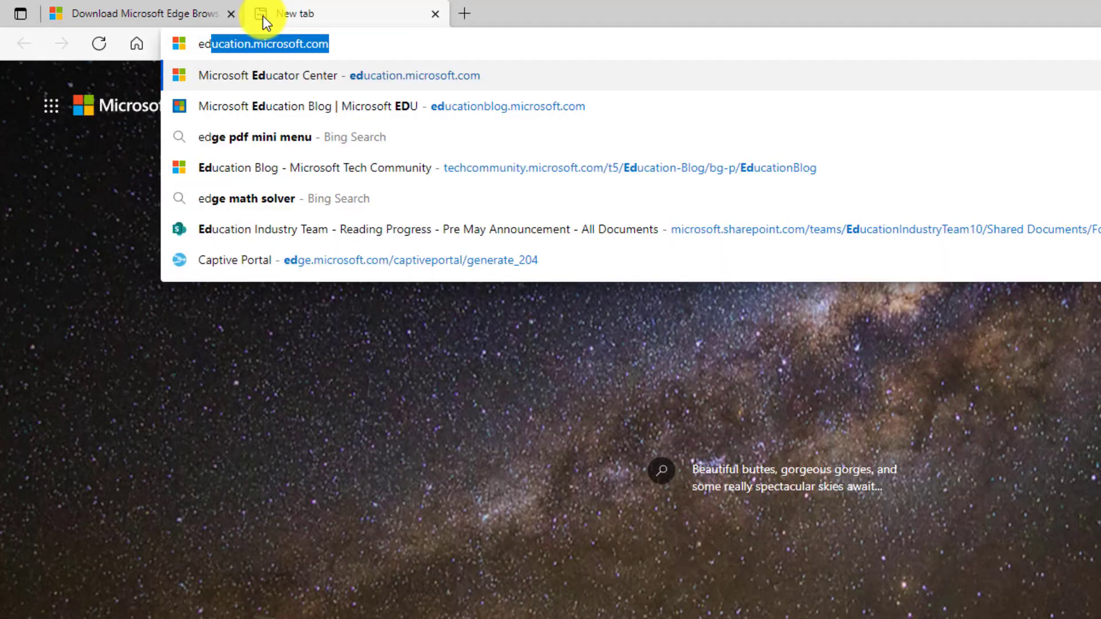
{"action": "type", "text": "ge:flags"}
{"action": "key", "text": "Return"}
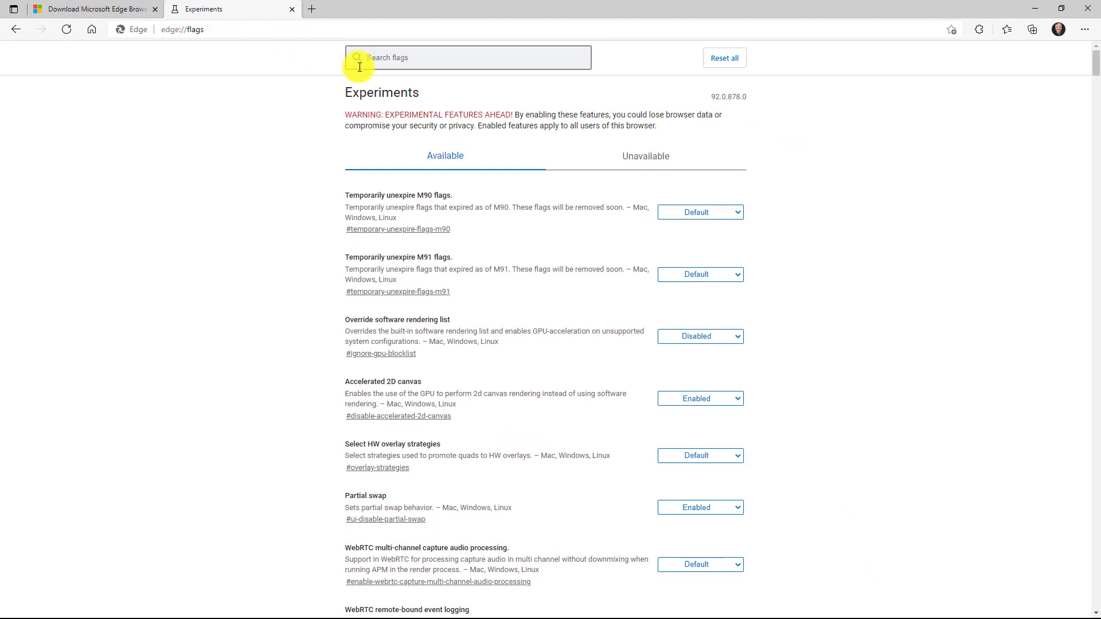
{"action": "type", "text": "Math"}
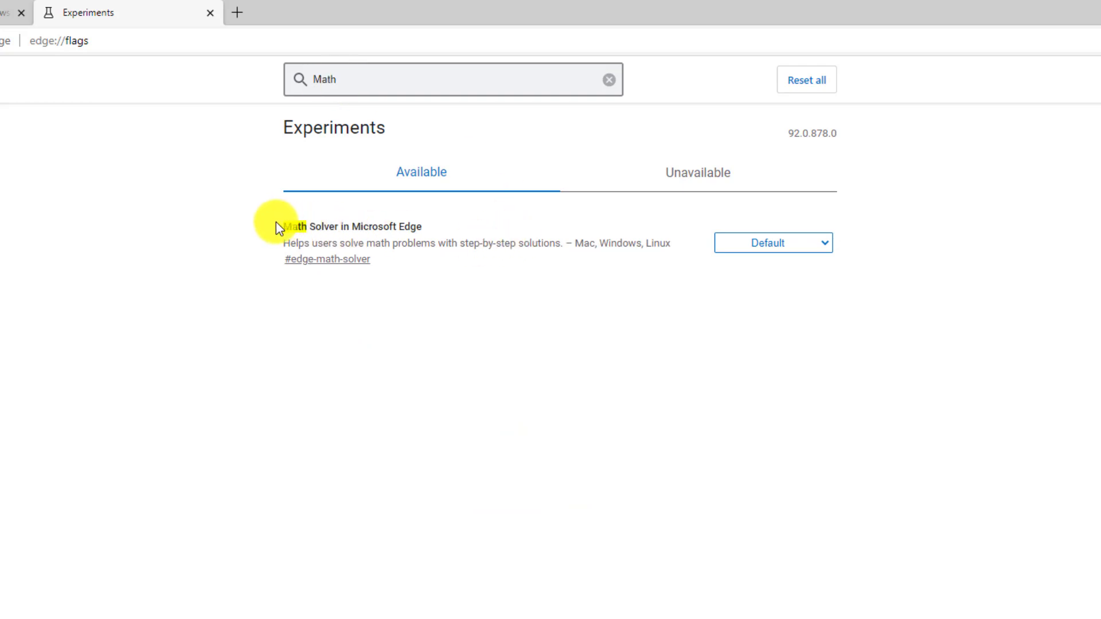
{"action": "left_click", "coordinate": [759, 249]}
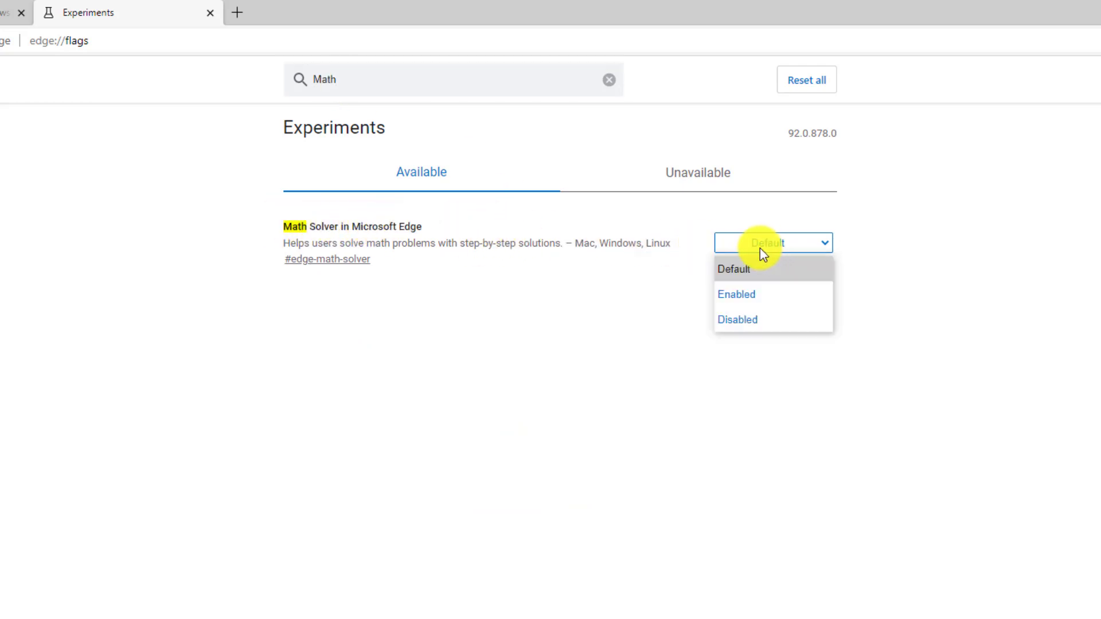
{"action": "left_click", "coordinate": [746, 294]}
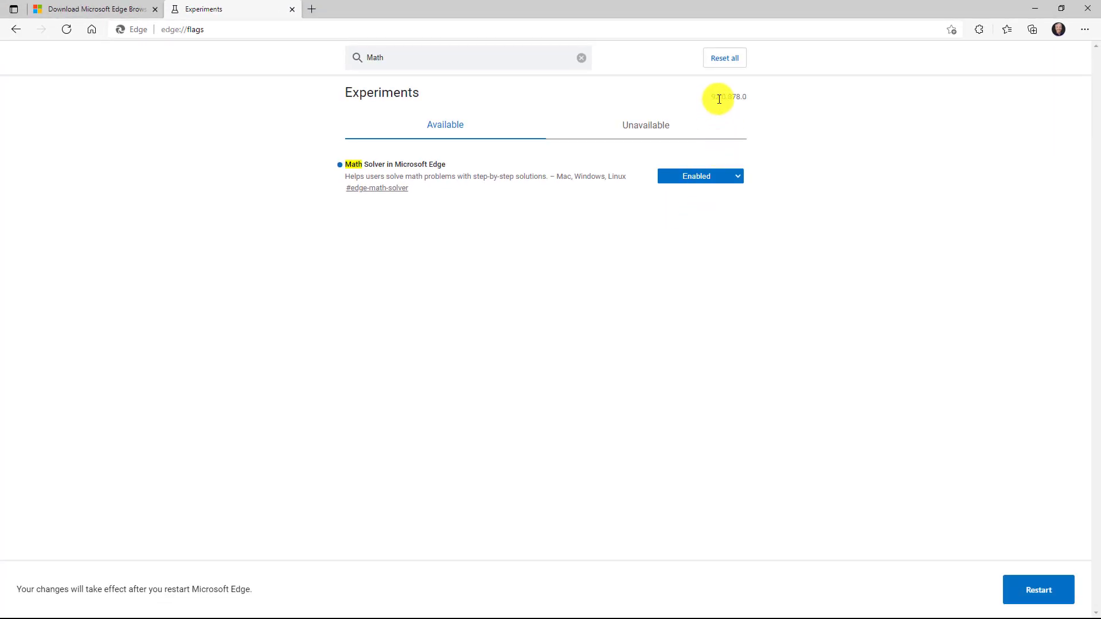
{"action": "left_click", "coordinate": [1038, 590]}
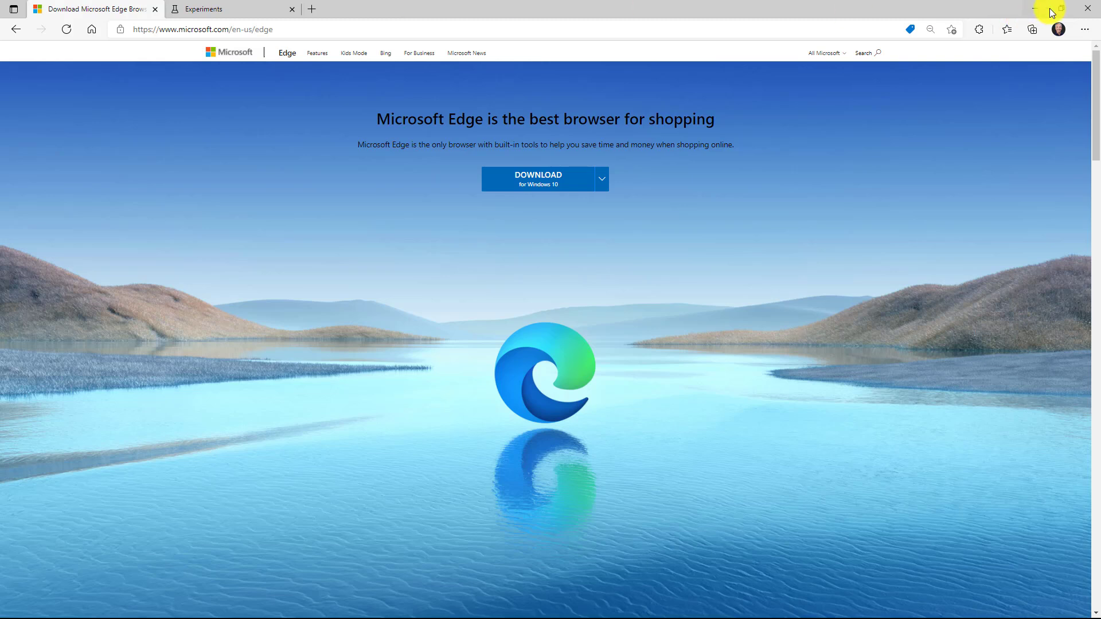
- Turn on Show Math Solver button under Settings > Appearance
{"action": "left_click", "coordinate": [1084, 29]}
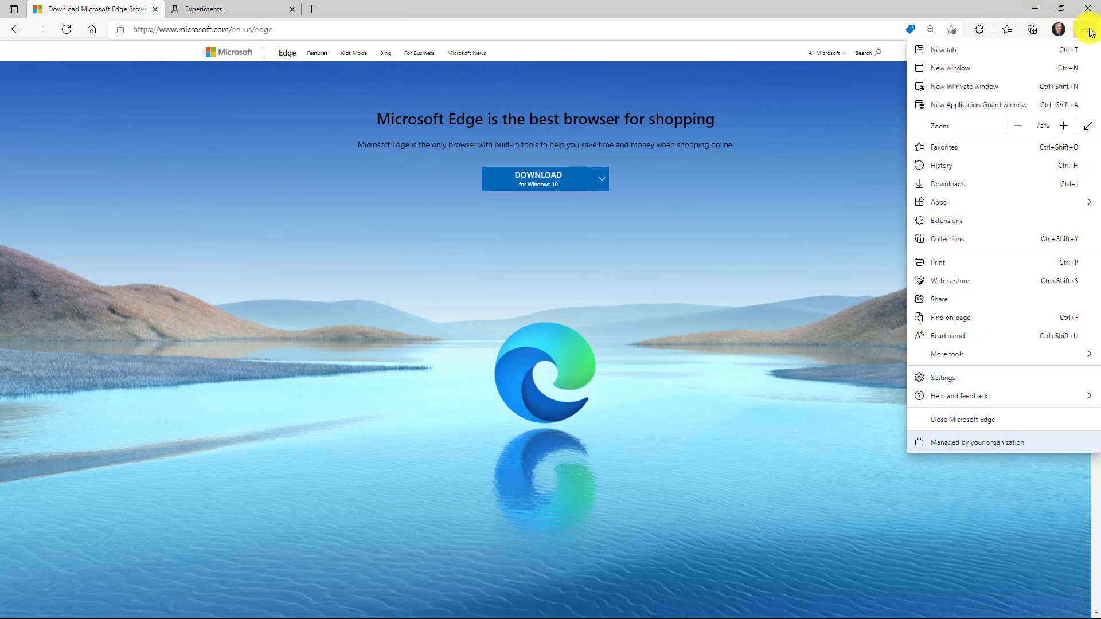
{"action": "left_click", "coordinate": [983, 376]}
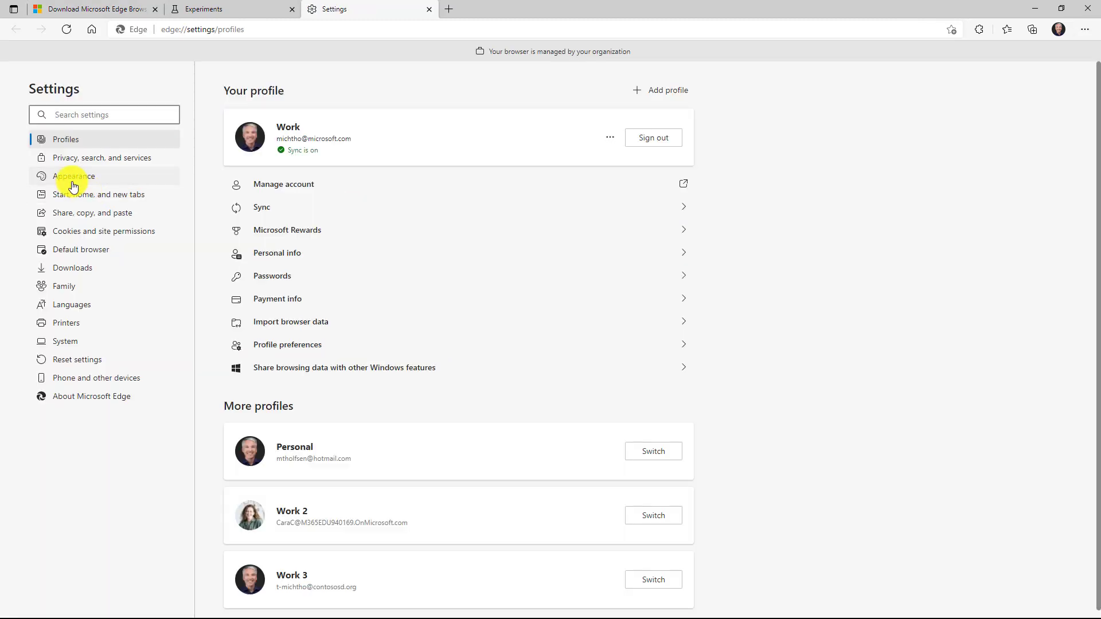
{"action": "left_click", "coordinate": [72, 177]}
{"action": "scroll", "coordinate": [531, 353], "scroll_direction": "down", "scroll_amount": 5}
{"action": "scroll", "coordinate": [532, 353], "scroll_direction": "down", "scroll_amount": 1}
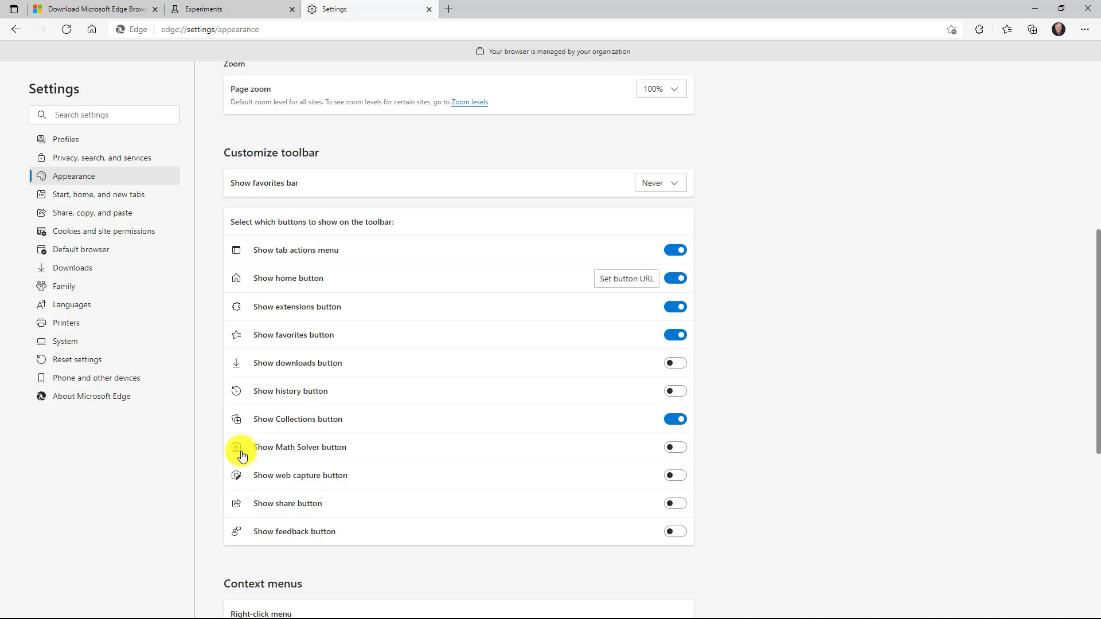
{"action": "left_click", "coordinate": [677, 448]}
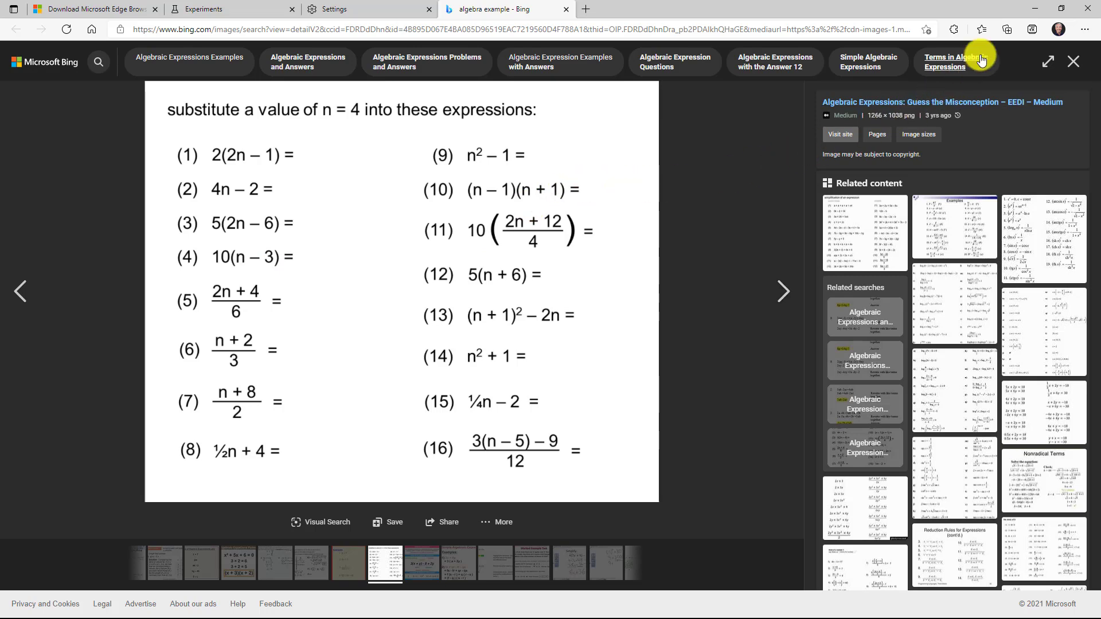
- Capture expression (16) from the algebra image in Math Solver and solve it
{"action": "left_click", "coordinate": [1031, 30]}
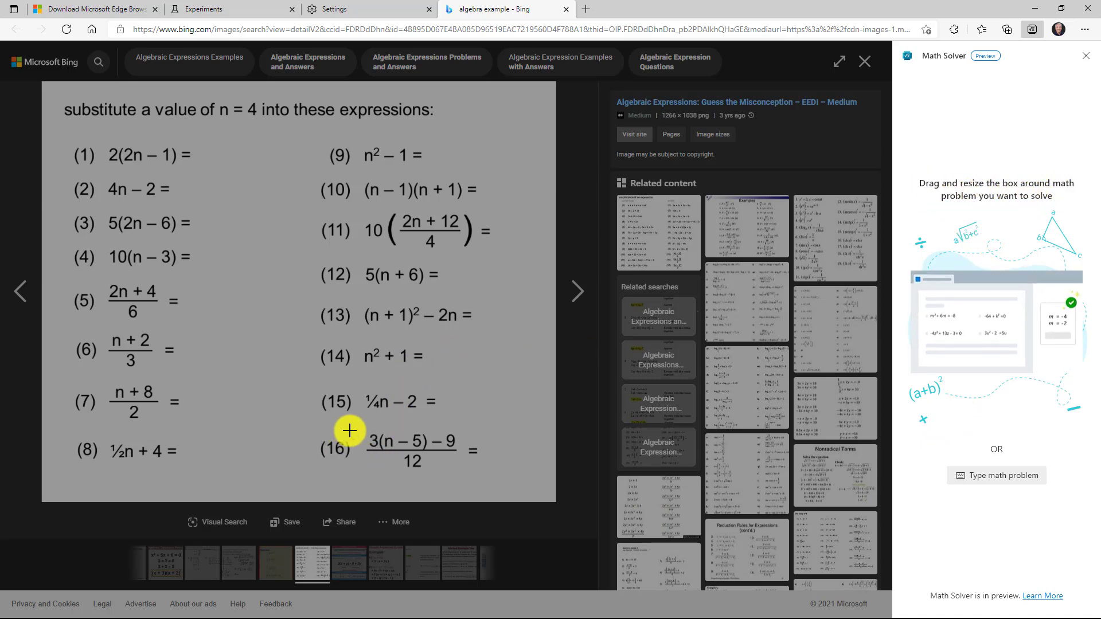
{"action": "left_click_drag", "start_coordinate": [356, 427], "coordinate": [486, 473]}
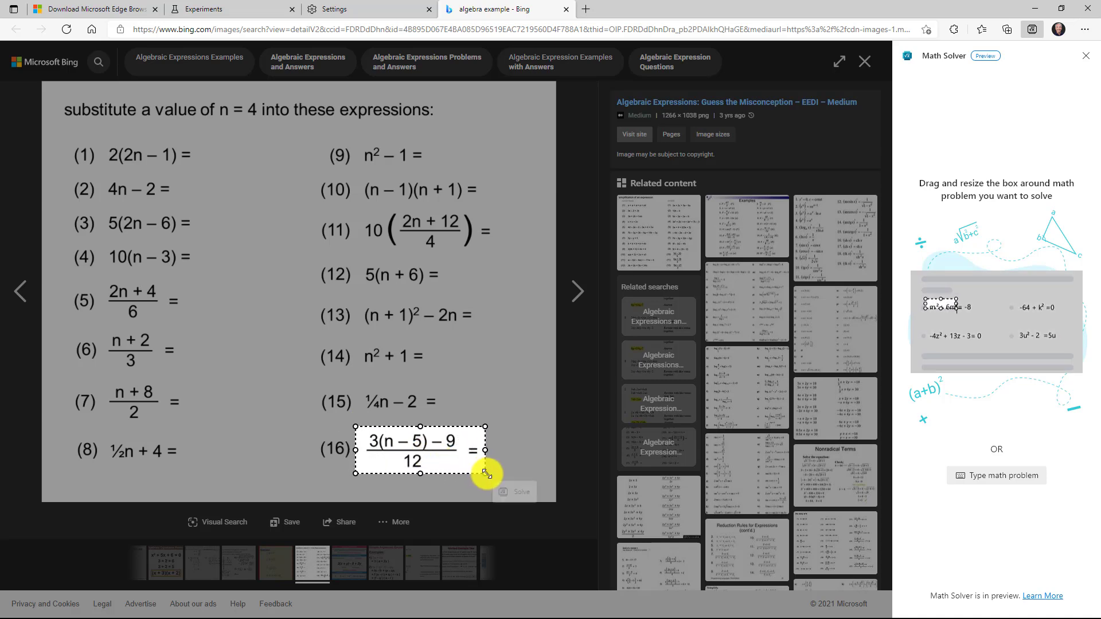
{"action": "left_click", "coordinate": [517, 493]}
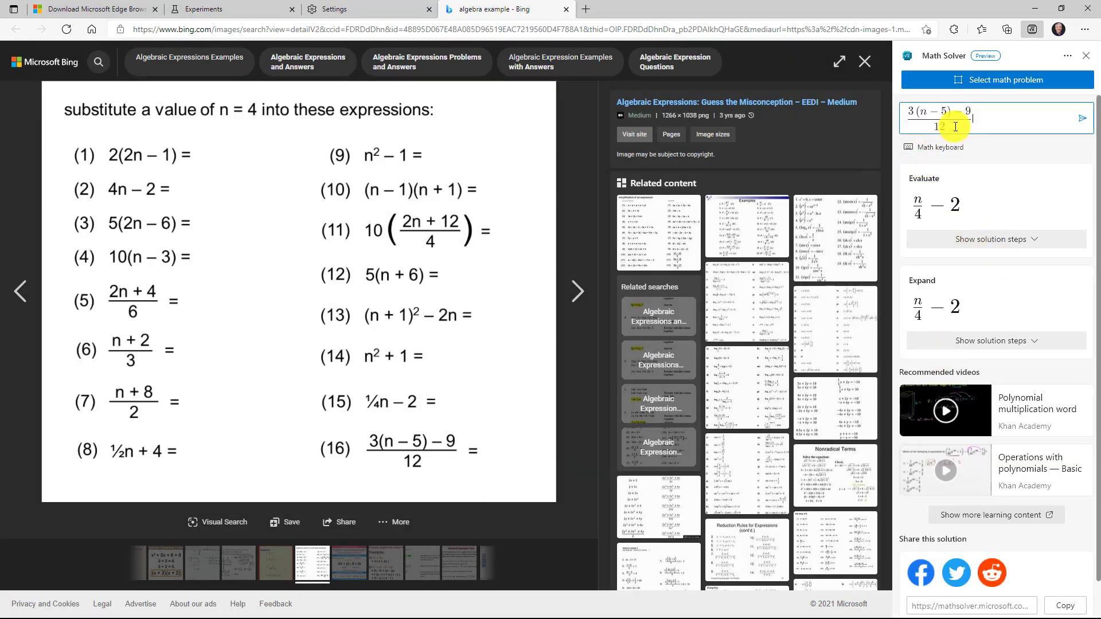
- Show the solution steps for the Evaluate result of expression (16)
{"action": "left_click", "coordinate": [991, 245]}
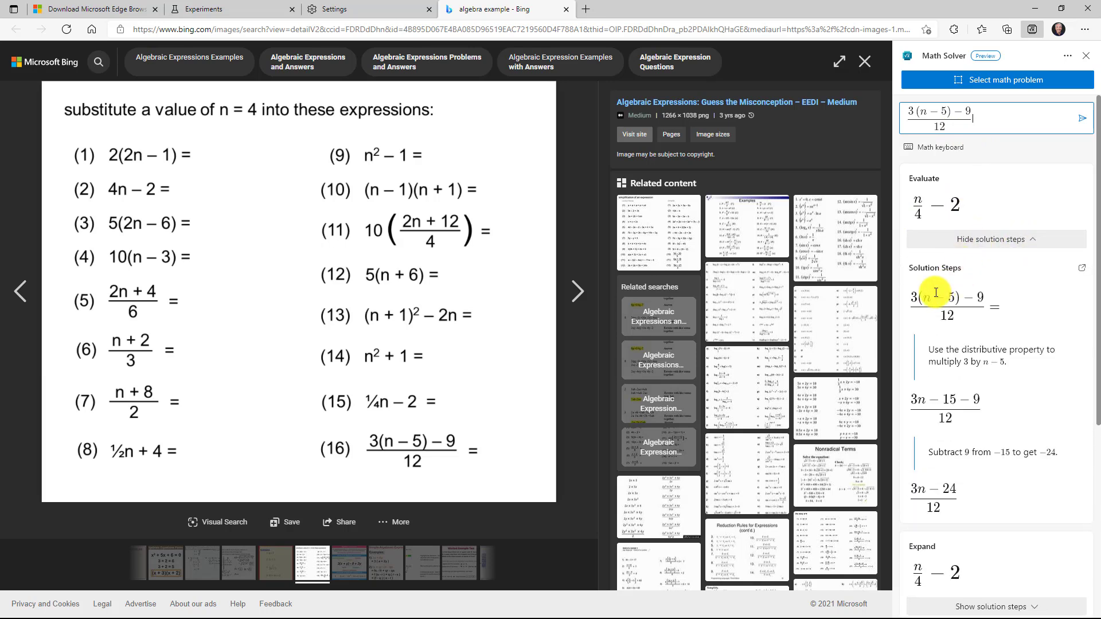
{"action": "scroll", "coordinate": [947, 435], "scroll_direction": "down", "scroll_amount": 2}
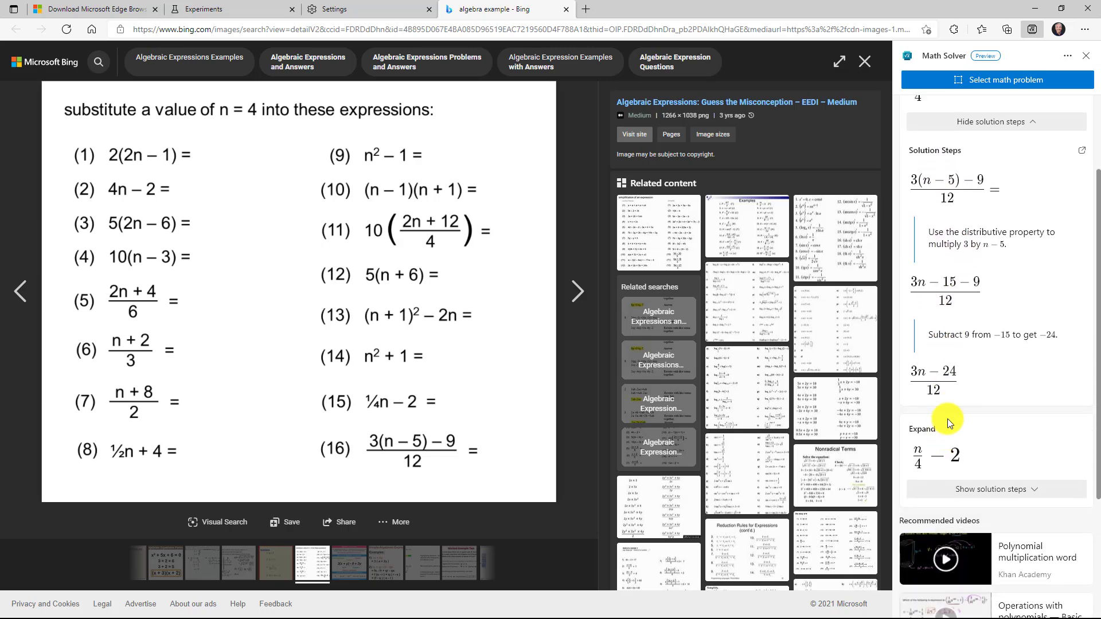
{"action": "scroll", "coordinate": [954, 435], "scroll_direction": "up", "scroll_amount": 2}
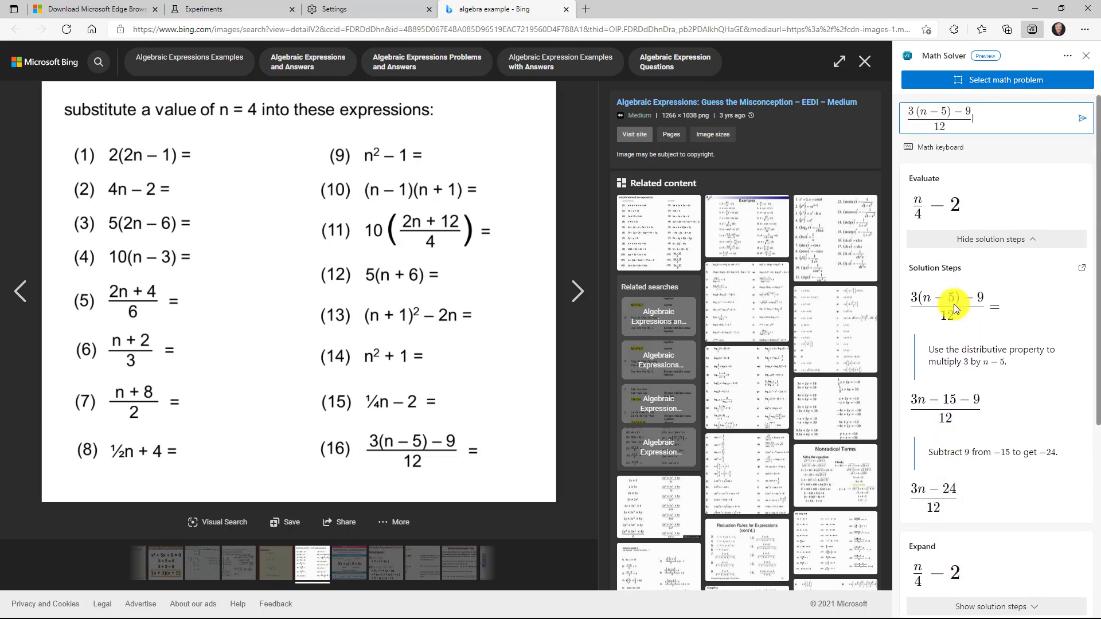
- Bring up the Math keyboard and switch between its f(x) and 123 keypads
{"action": "left_click", "coordinate": [946, 150]}
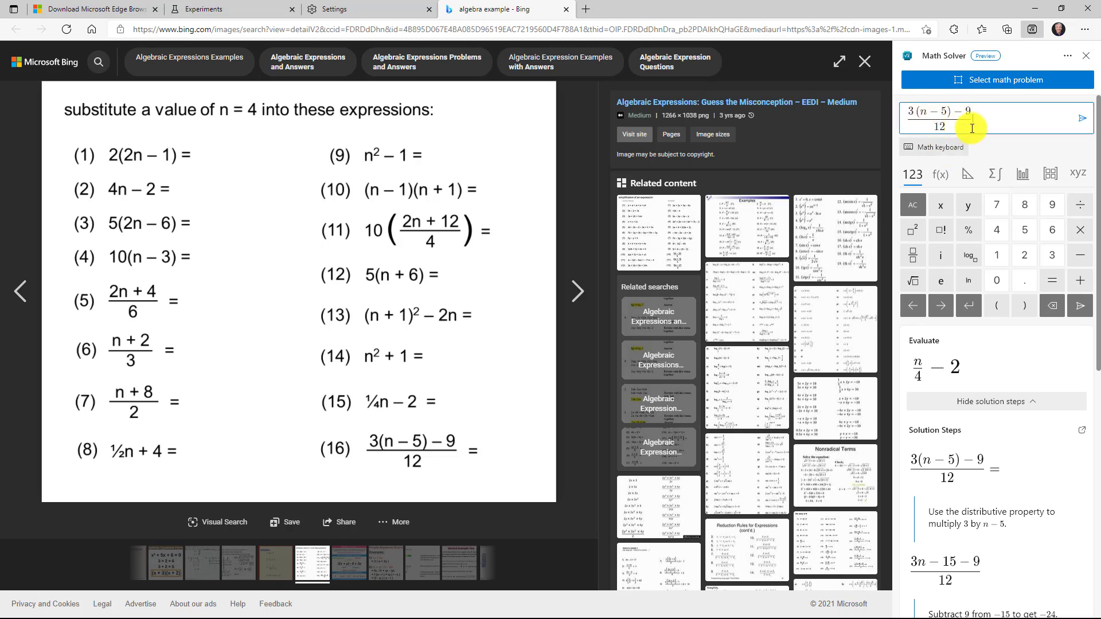
{"action": "left_click", "coordinate": [1050, 173]}
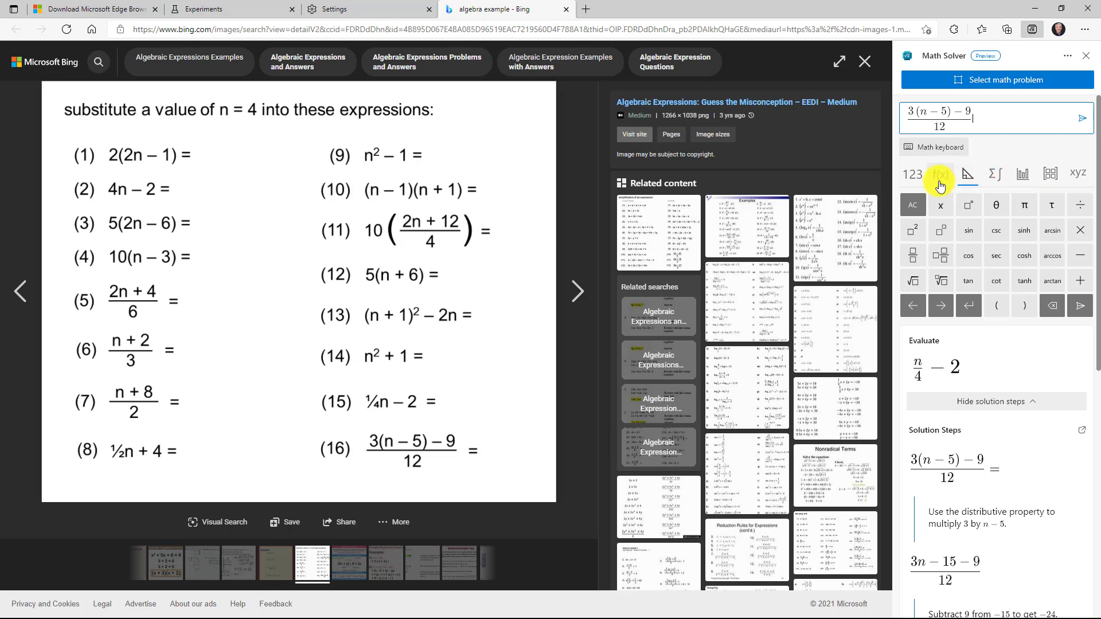
{"action": "left_click", "coordinate": [909, 178]}
{"action": "scroll", "coordinate": [985, 323], "scroll_direction": "down", "scroll_amount": 8}
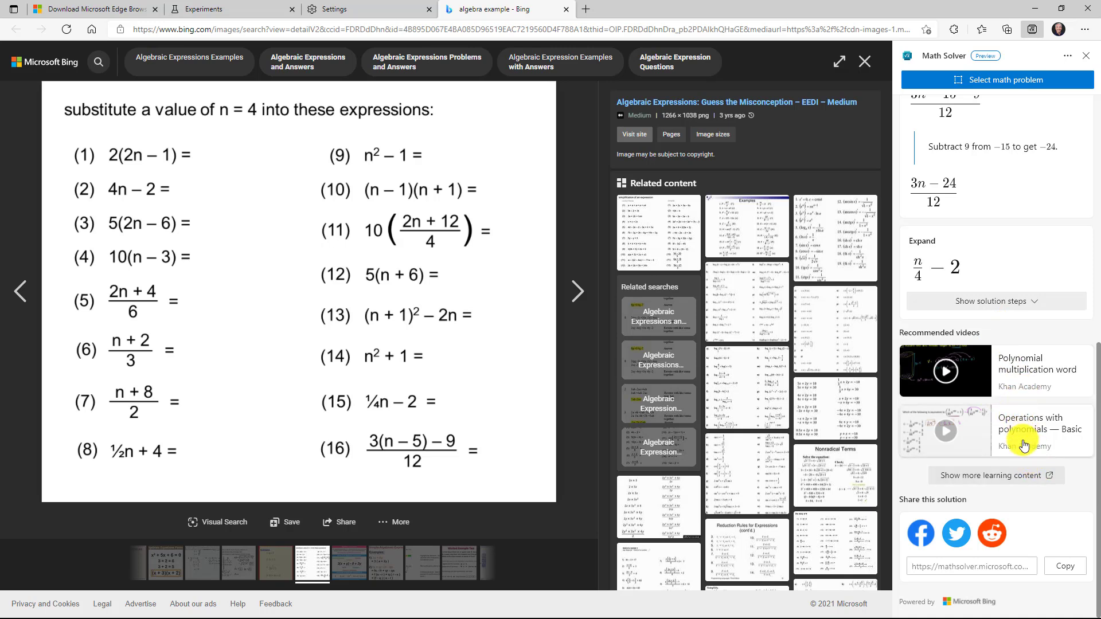
{"action": "scroll", "coordinate": [1036, 448], "scroll_direction": "up", "scroll_amount": 5}
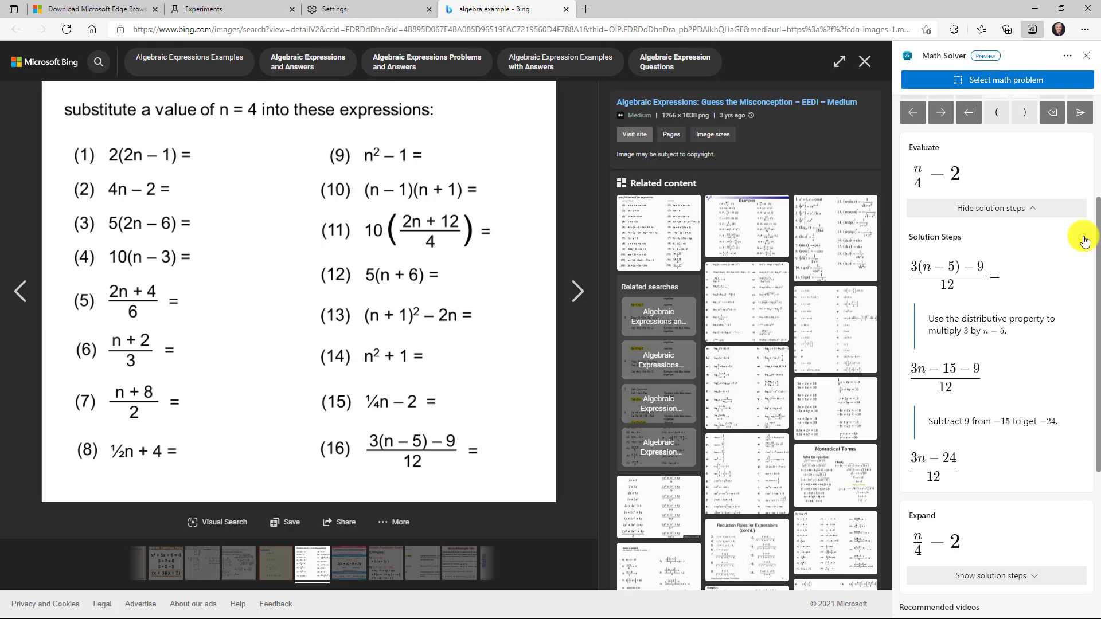
- View the solution steps on the Math Solver site in dark-themed Immersive Reader, then return to Bing
{"action": "left_click", "coordinate": [1081, 238]}
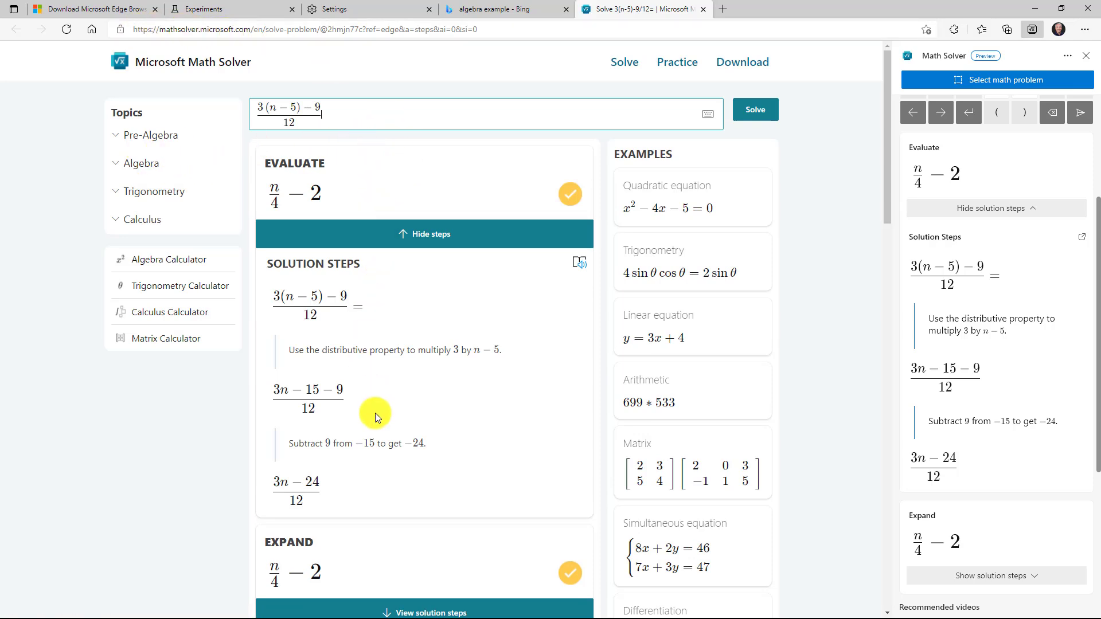
{"action": "left_click", "coordinate": [579, 268]}
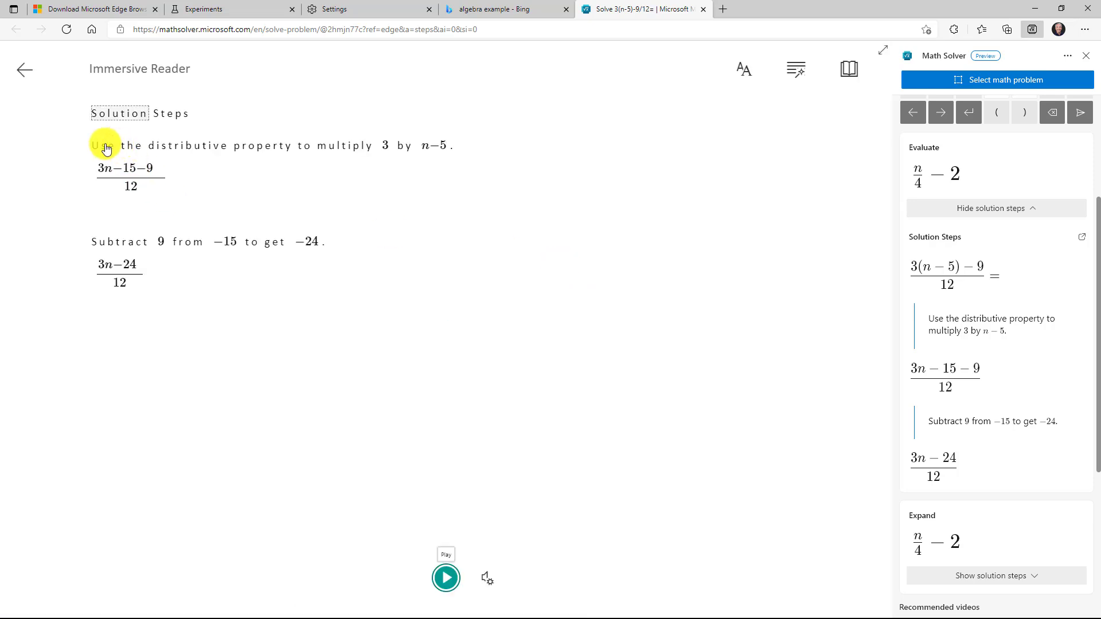
{"action": "left_click", "coordinate": [744, 74]}
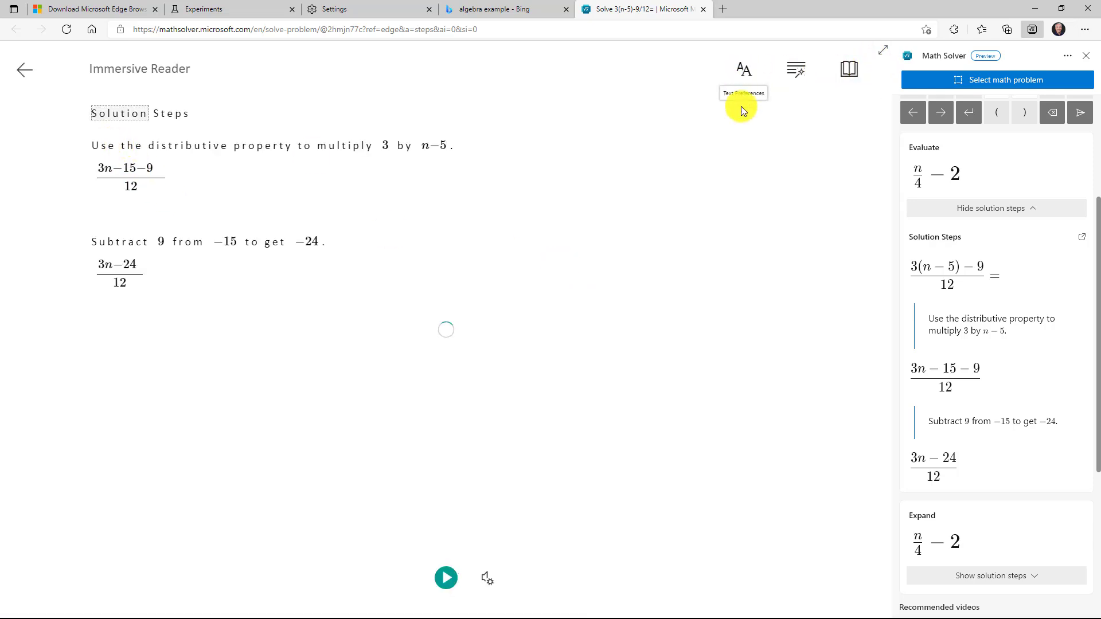
{"action": "left_click", "coordinate": [799, 359]}
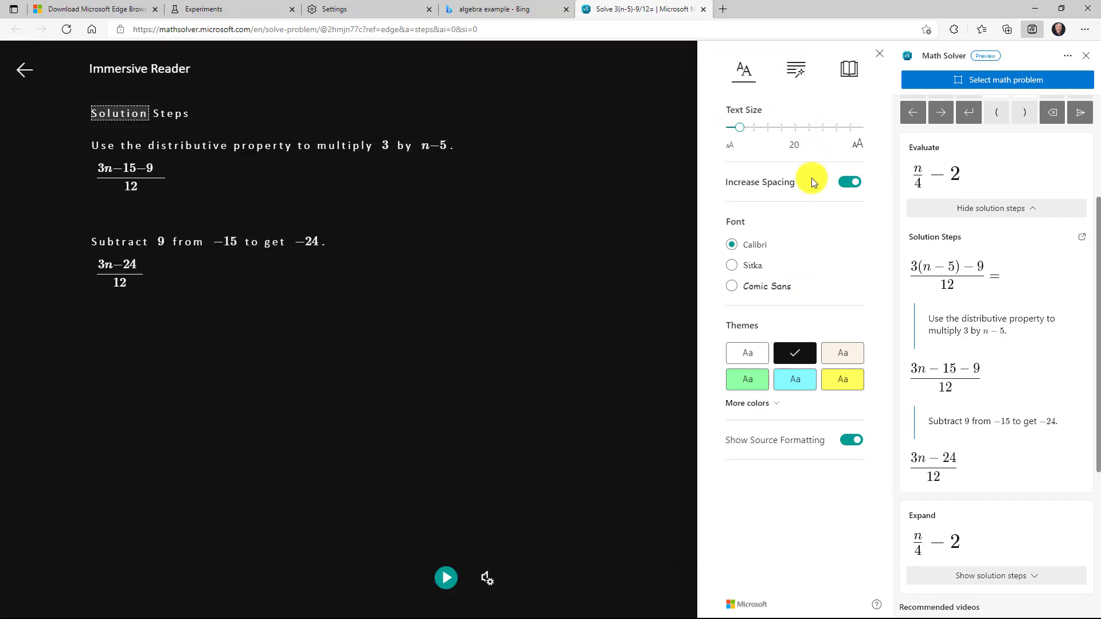
{"action": "left_click", "coordinate": [23, 69]}
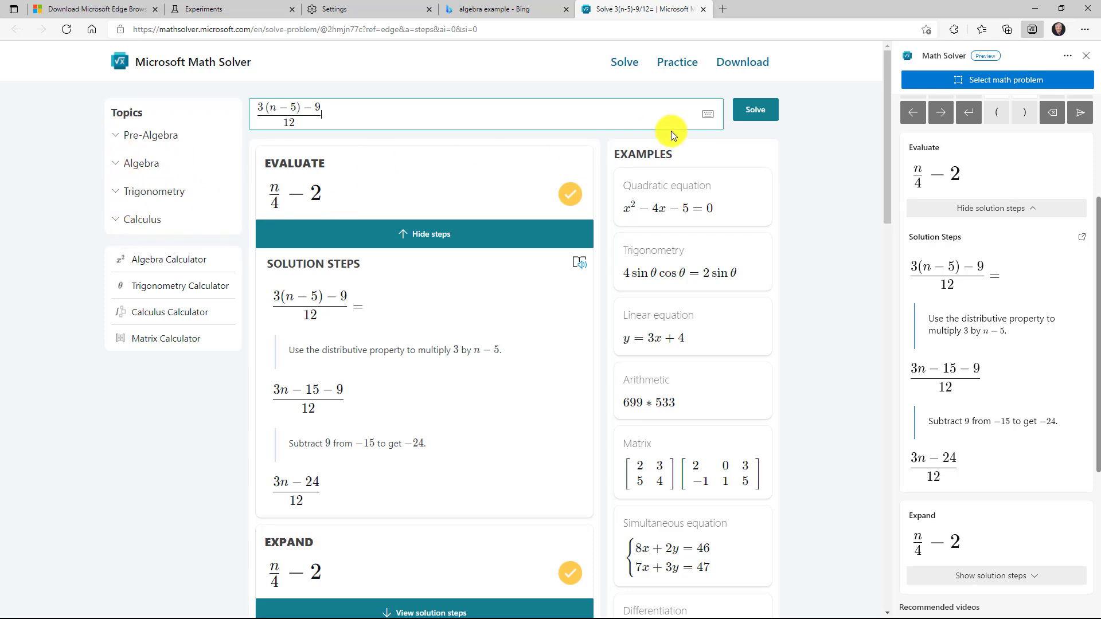
{"action": "left_click", "coordinate": [498, 12]}
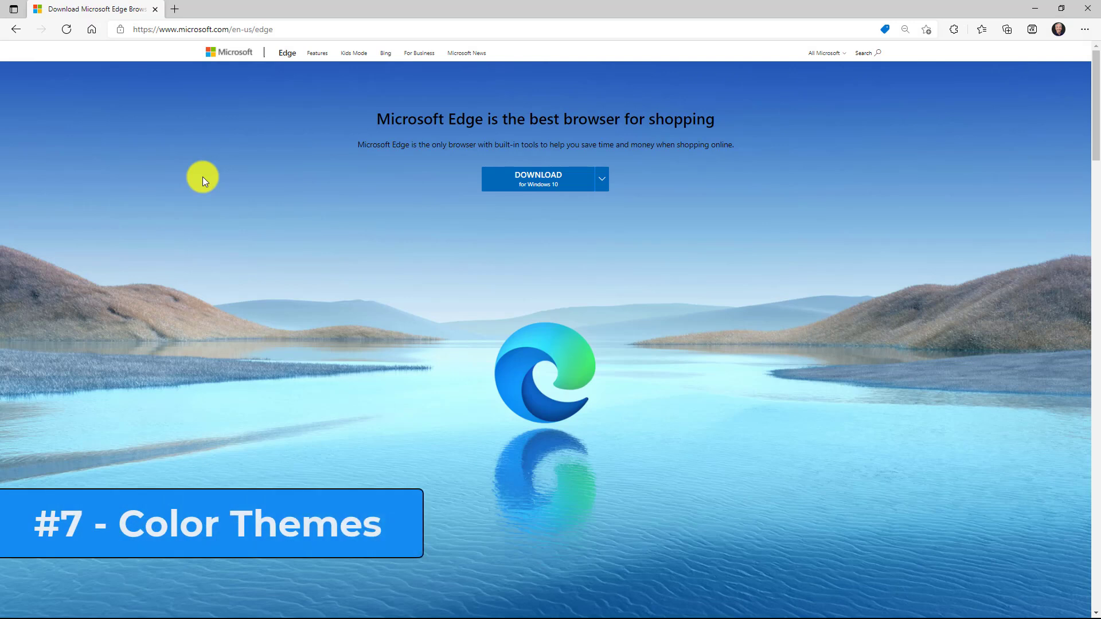
- In Settings > Appearance, try Cool breeze, Spicy red and Mystical forest, ending on Juicy plum
{"action": "left_click", "coordinate": [1085, 32]}
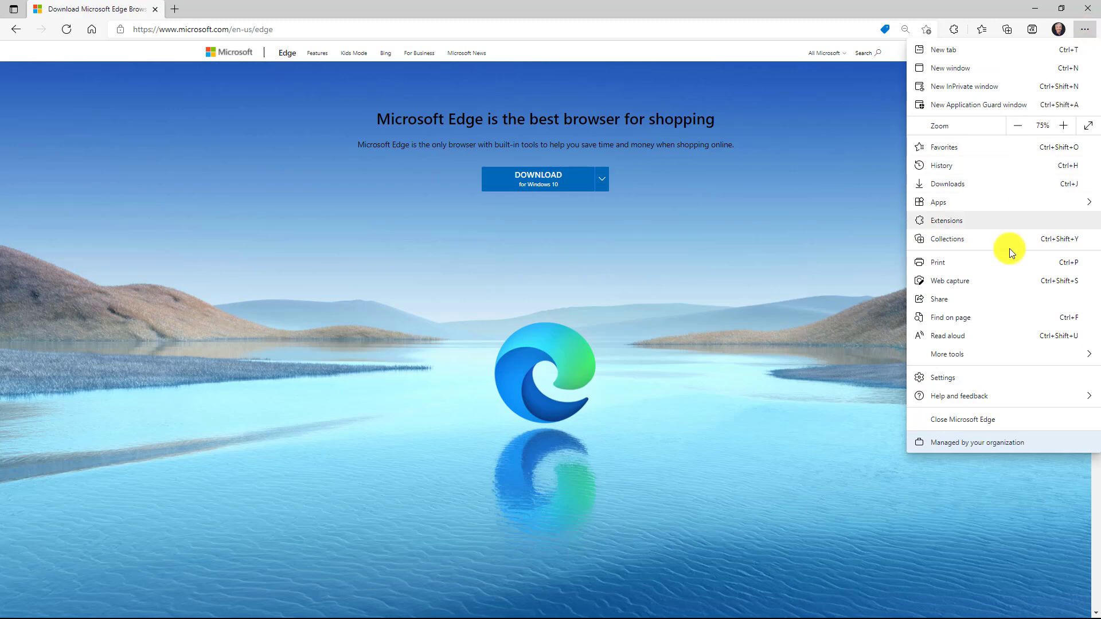
{"action": "left_click", "coordinate": [985, 378]}
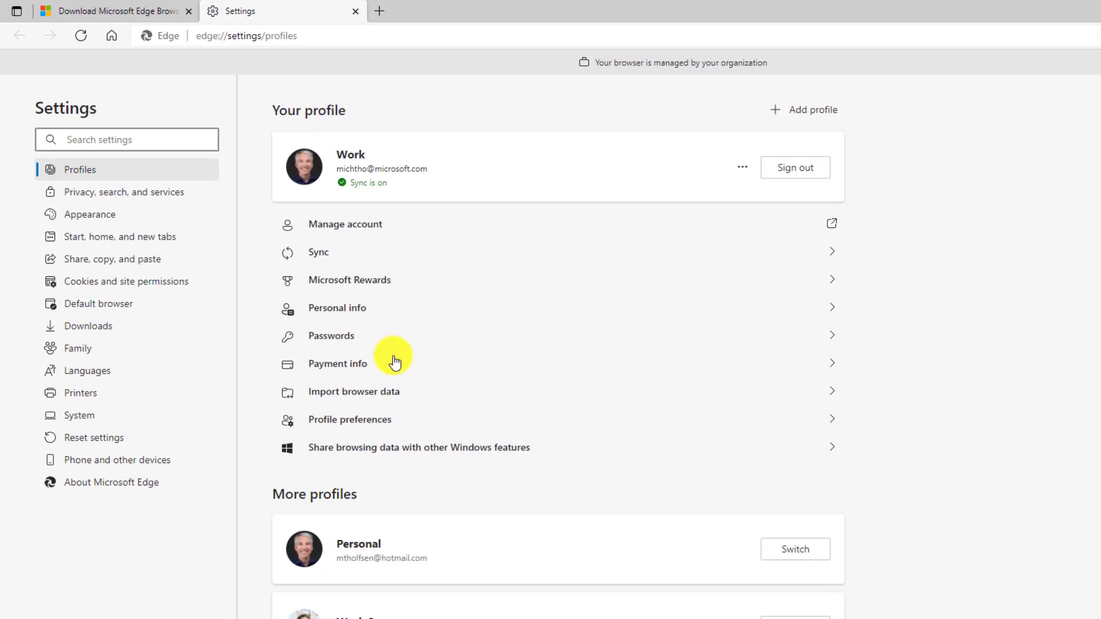
{"action": "left_click", "coordinate": [165, 204]}
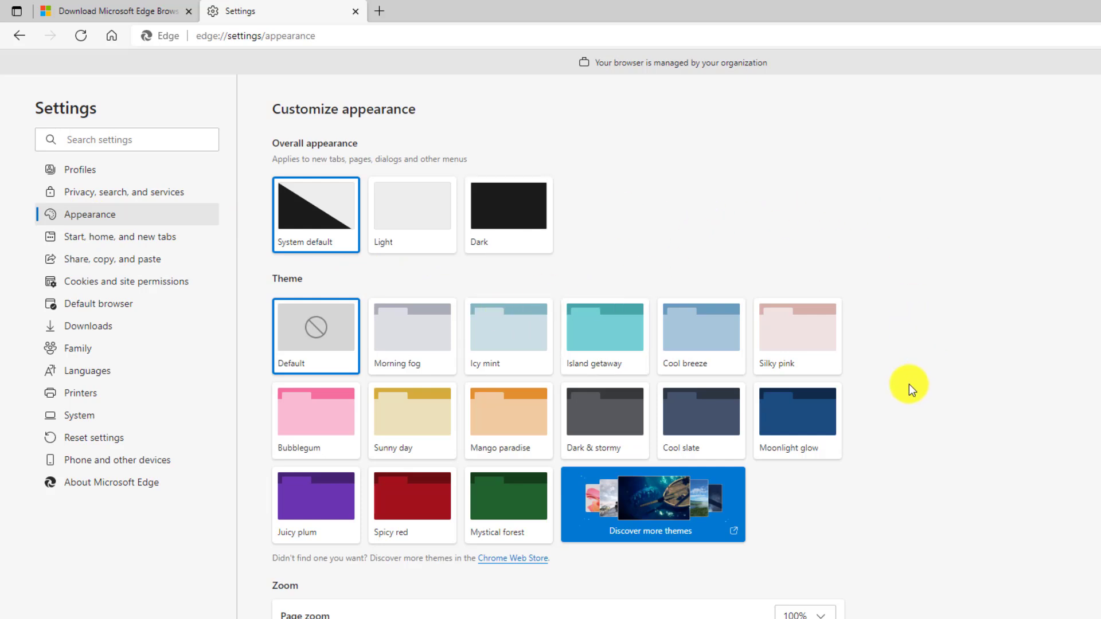
{"action": "left_click", "coordinate": [710, 335]}
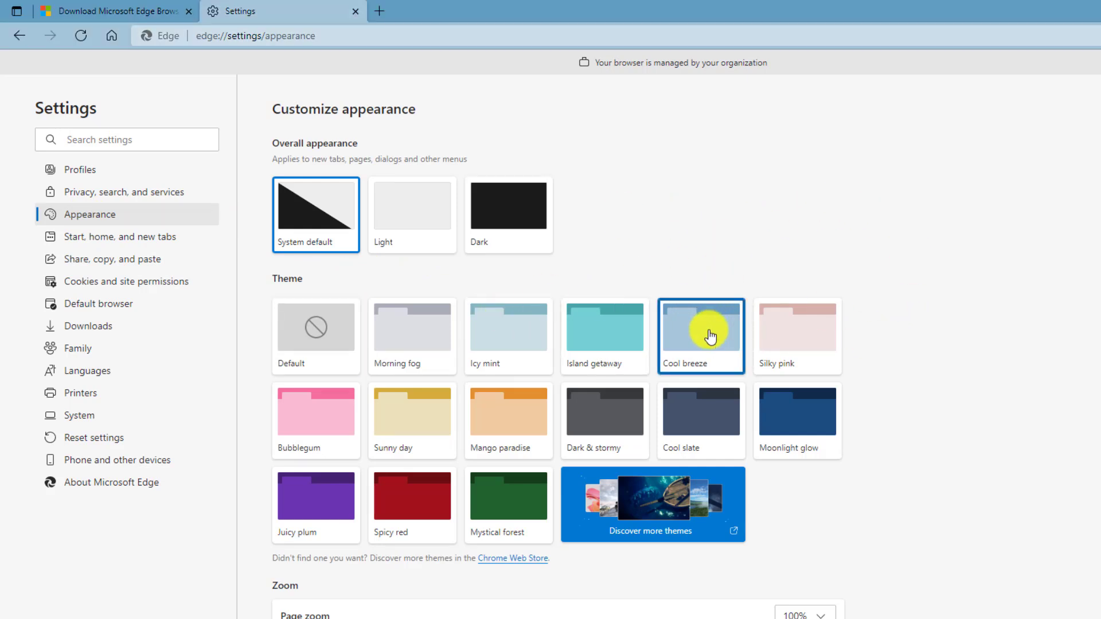
{"action": "left_click", "coordinate": [408, 501]}
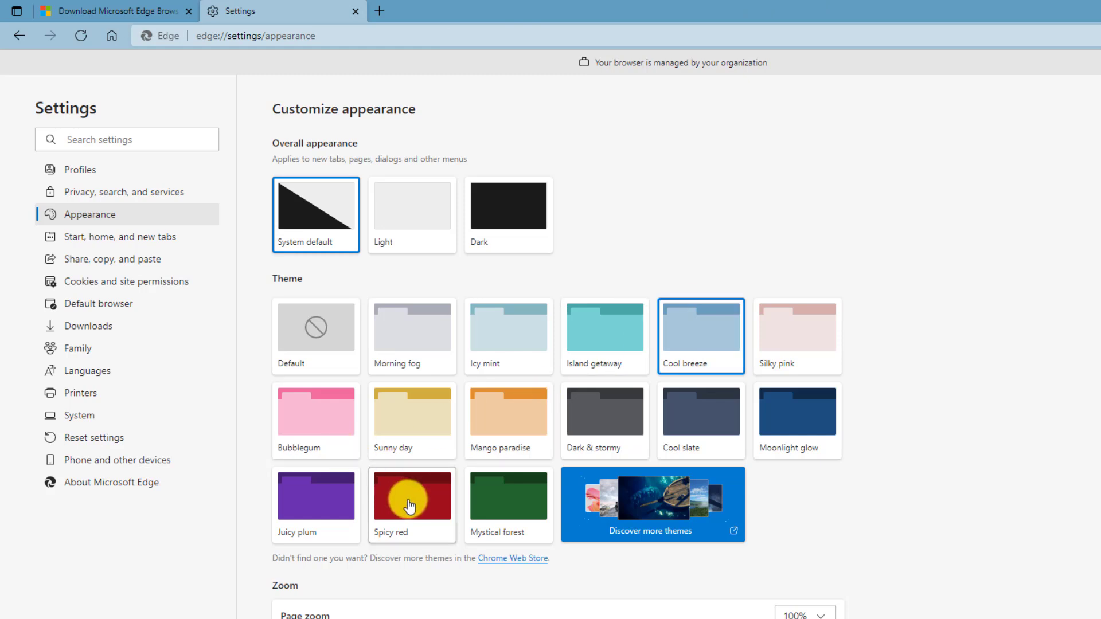
{"action": "left_click", "coordinate": [492, 501]}
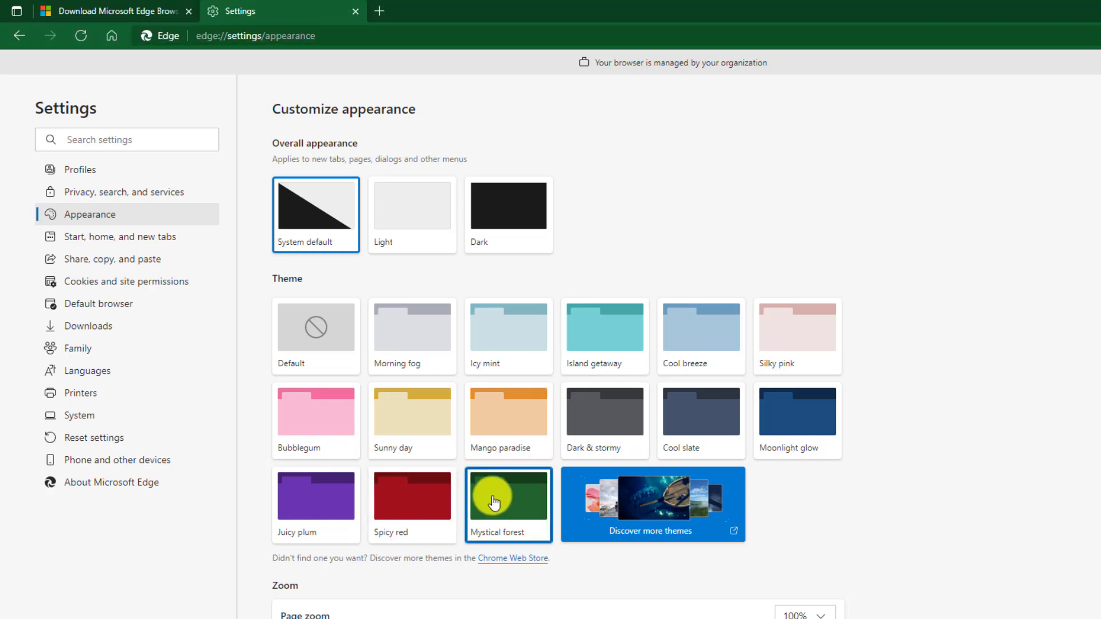
{"action": "left_click", "coordinate": [322, 511]}
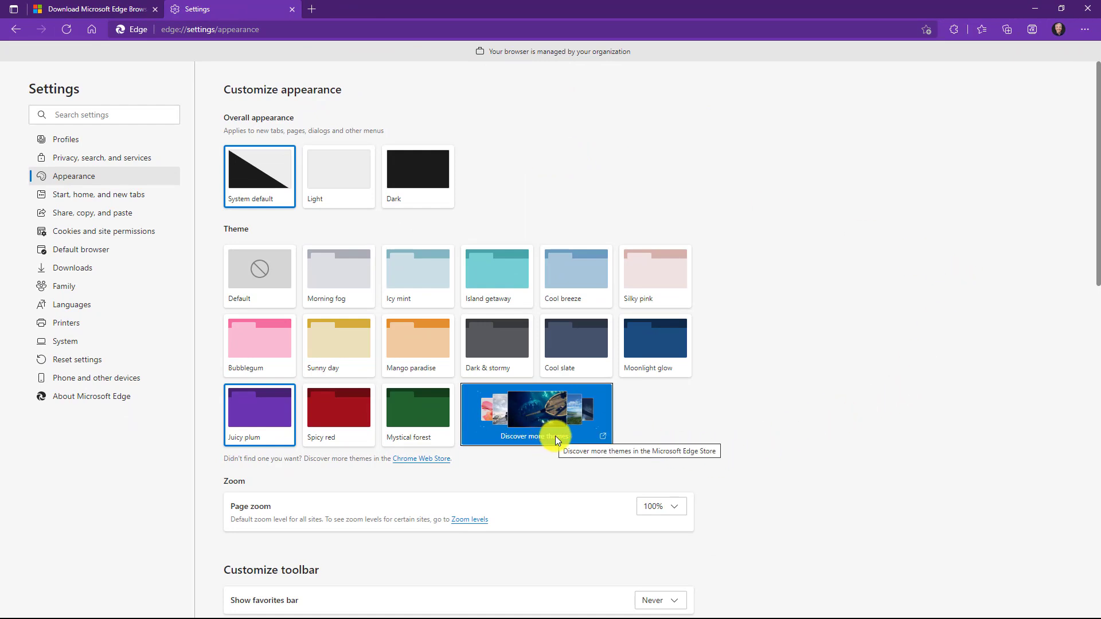
- Scroll through the Edge Add-ons Themes gallery from Discover more themes, then return to Settings
{"action": "left_click", "coordinate": [606, 438]}
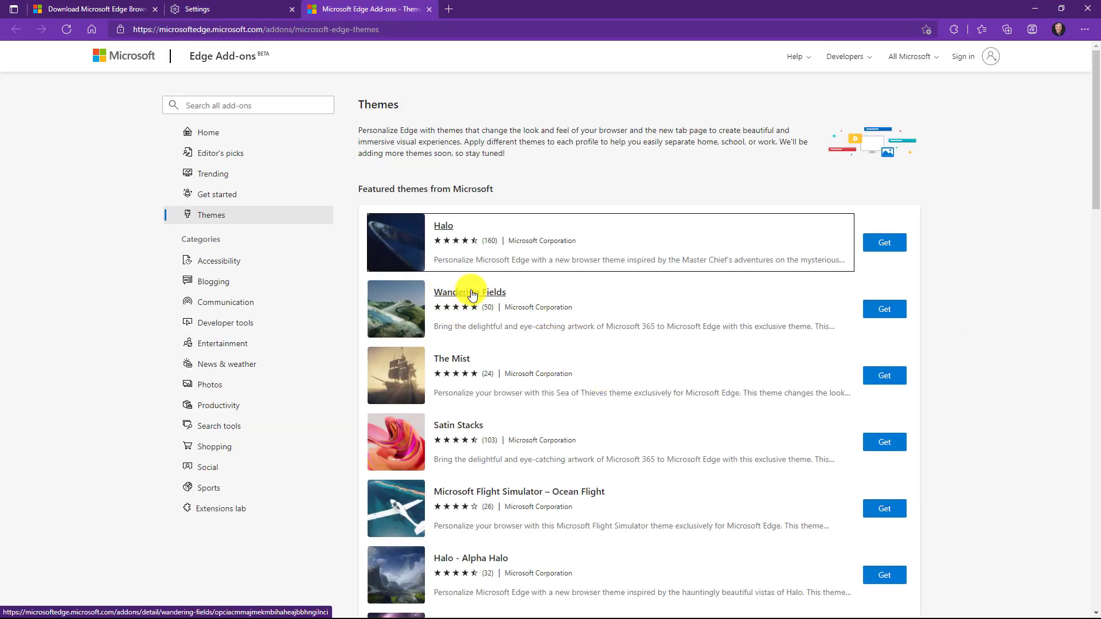
{"action": "scroll", "coordinate": [462, 308], "scroll_direction": "down", "scroll_amount": 2}
{"action": "scroll", "coordinate": [439, 453], "scroll_direction": "down", "scroll_amount": 3}
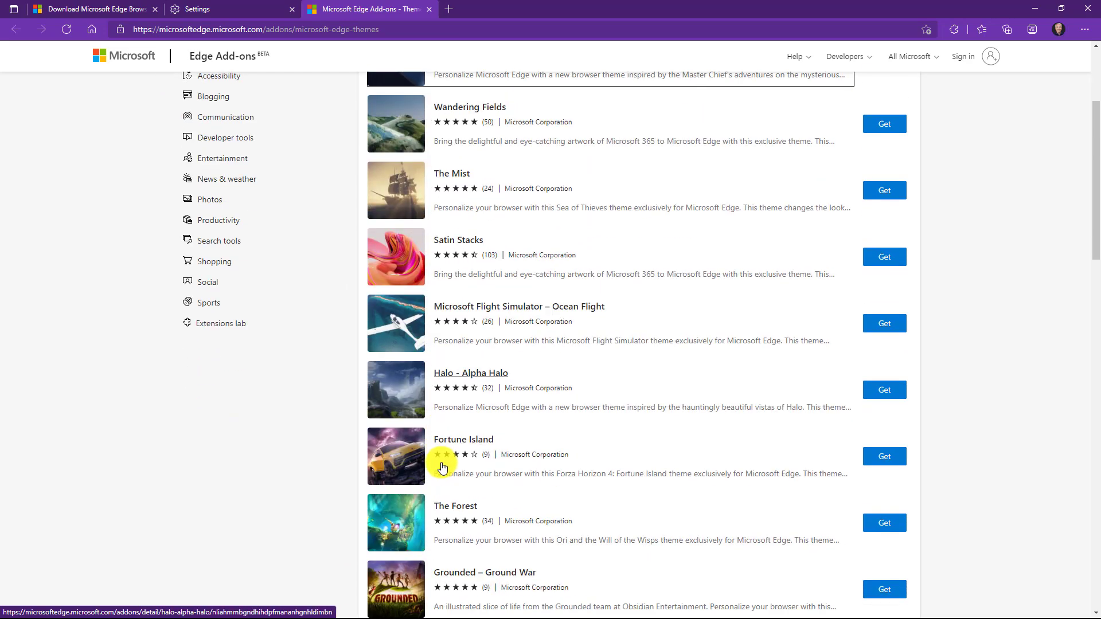
{"action": "scroll", "coordinate": [457, 359], "scroll_direction": "down", "scroll_amount": 3}
{"action": "scroll", "coordinate": [459, 364], "scroll_direction": "up", "scroll_amount": 8}
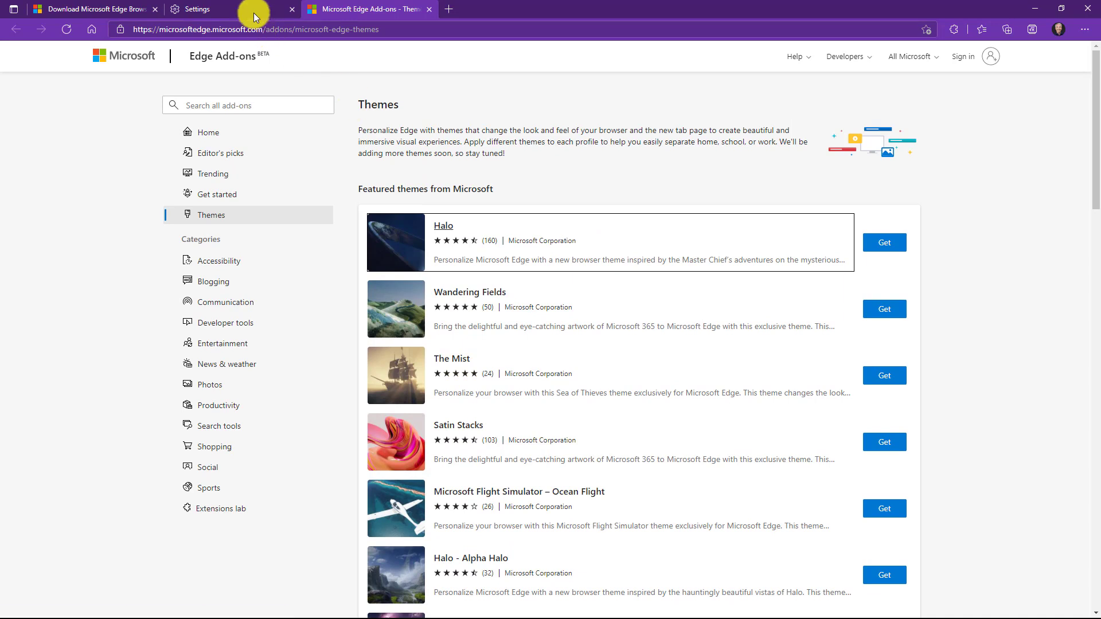
{"action": "left_click", "coordinate": [246, 9]}
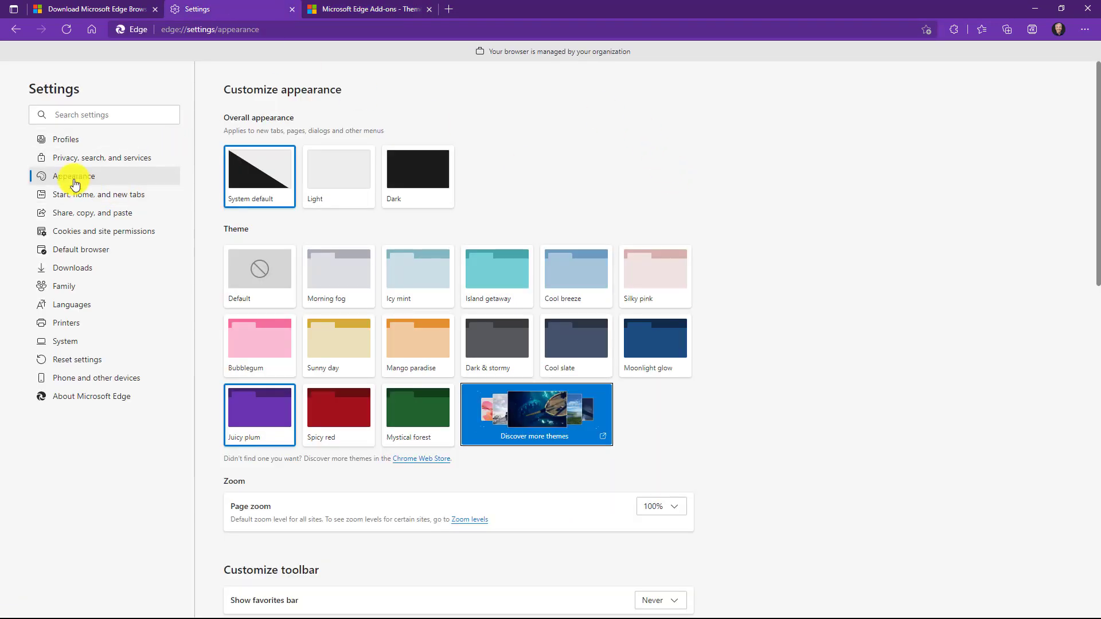